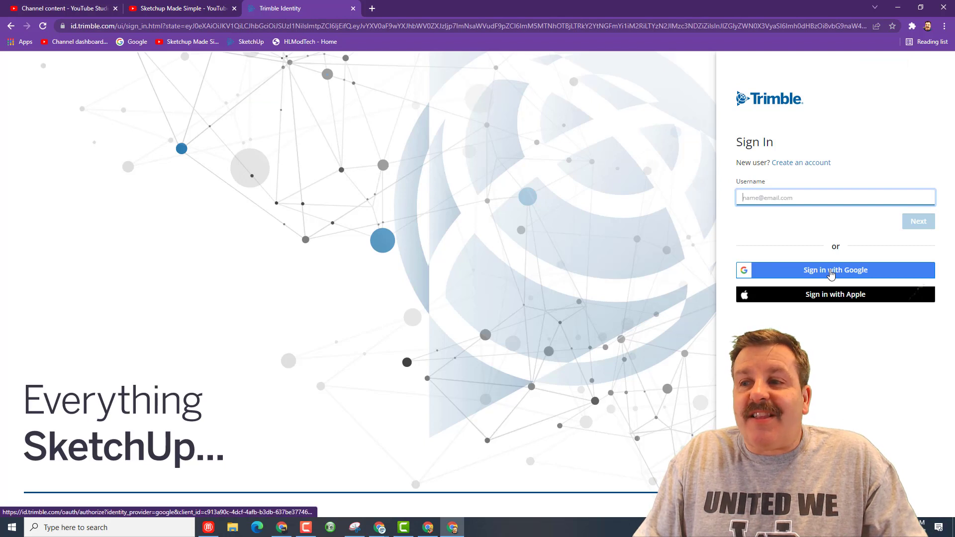
Step: Sign in with the Google account and create a new model using the Decimal - Meters template
left_click(830, 272)
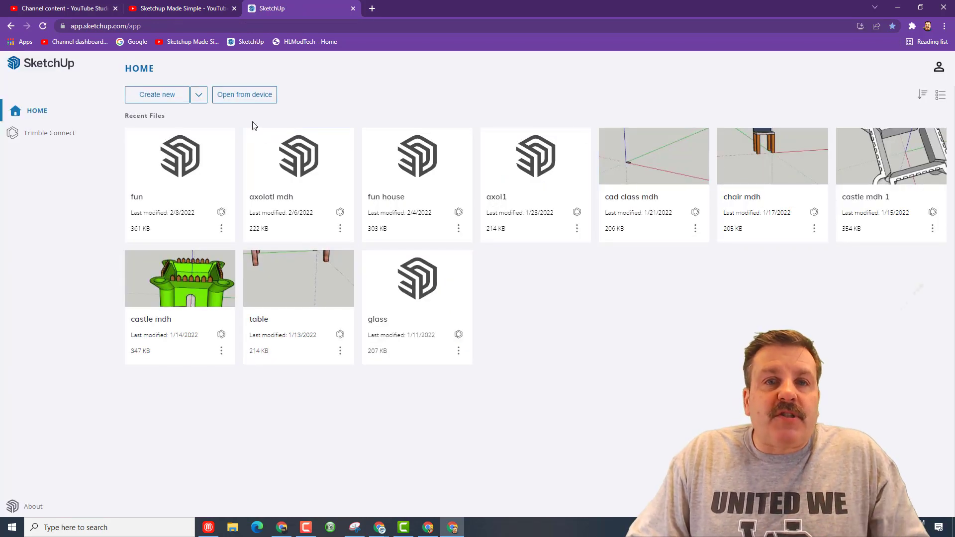
left_click(199, 96)
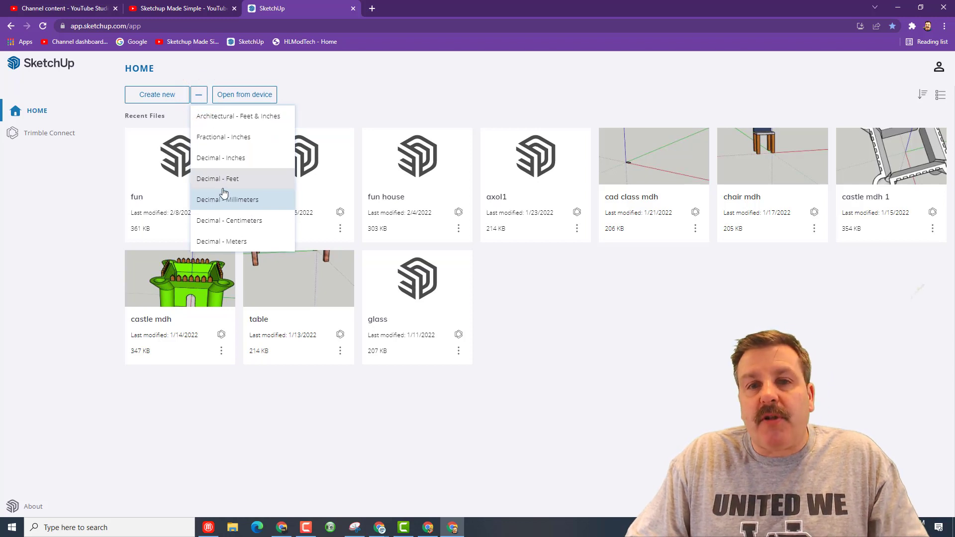
left_click(234, 241)
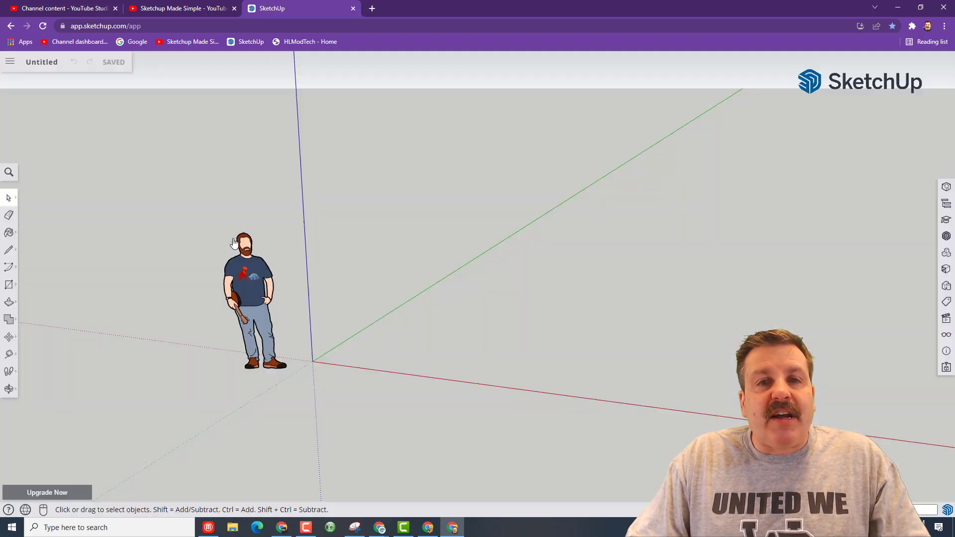
Step: Delete the default person figure and save the model in the SketchUp project folder as obelisk
left_click(250, 293)
key("Delete")
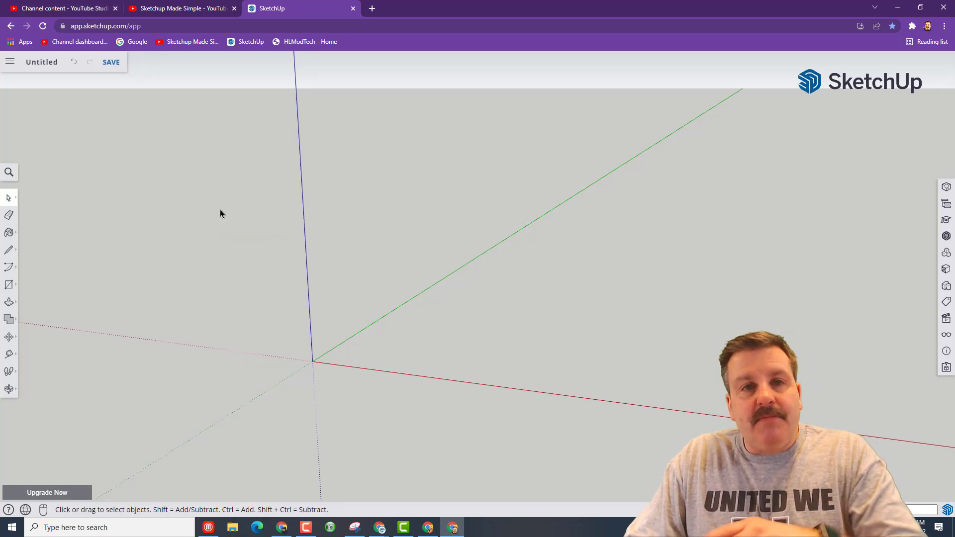
left_click(37, 66)
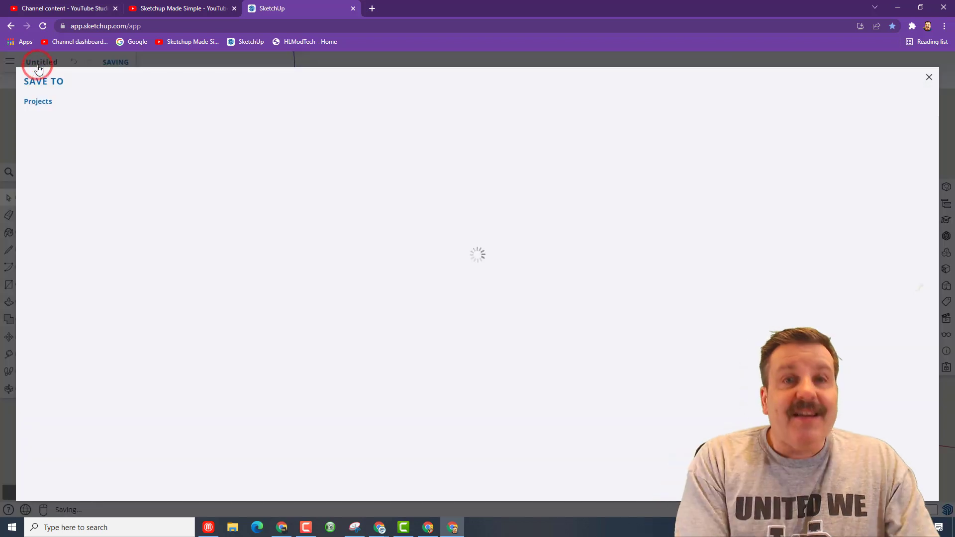
left_click(96, 185)
type("obelisk")
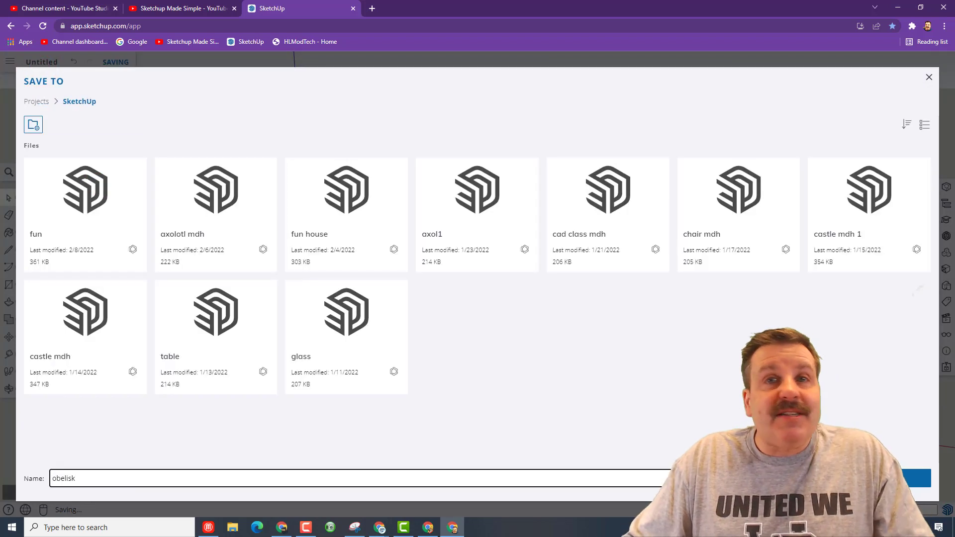
key("Return")
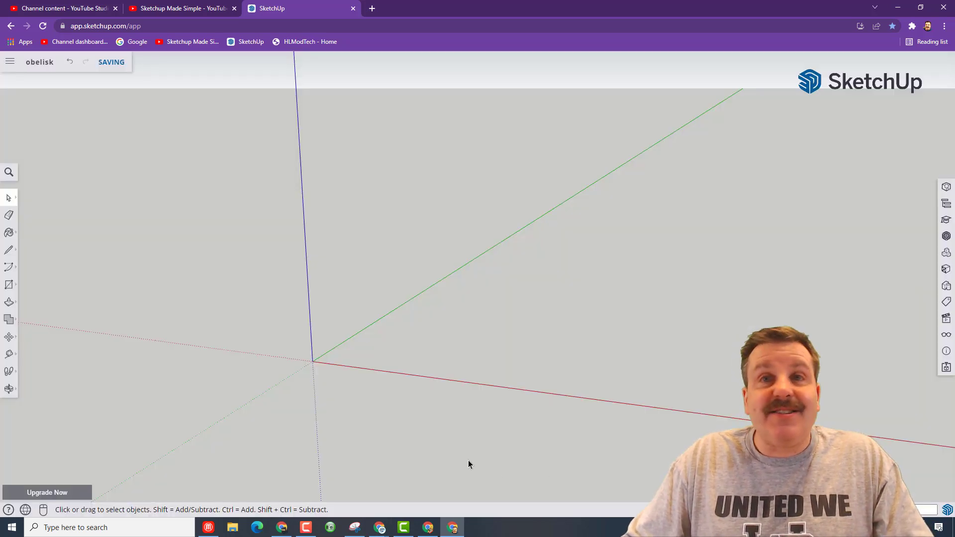
Step: Draw a 2 m by 2 m rectangle on the ground plane with one corner at the origin
middle_click_drag(443, 433, 419, 216)
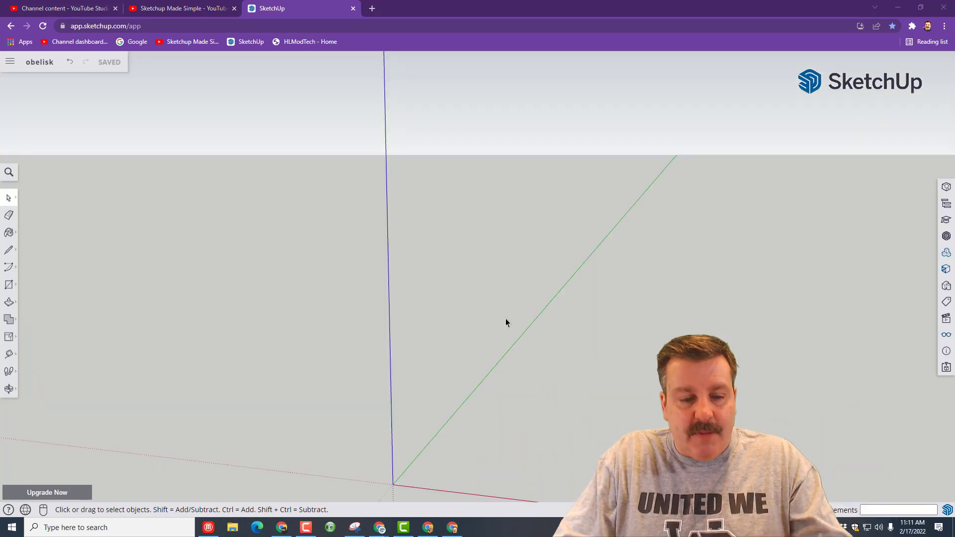
key("r")
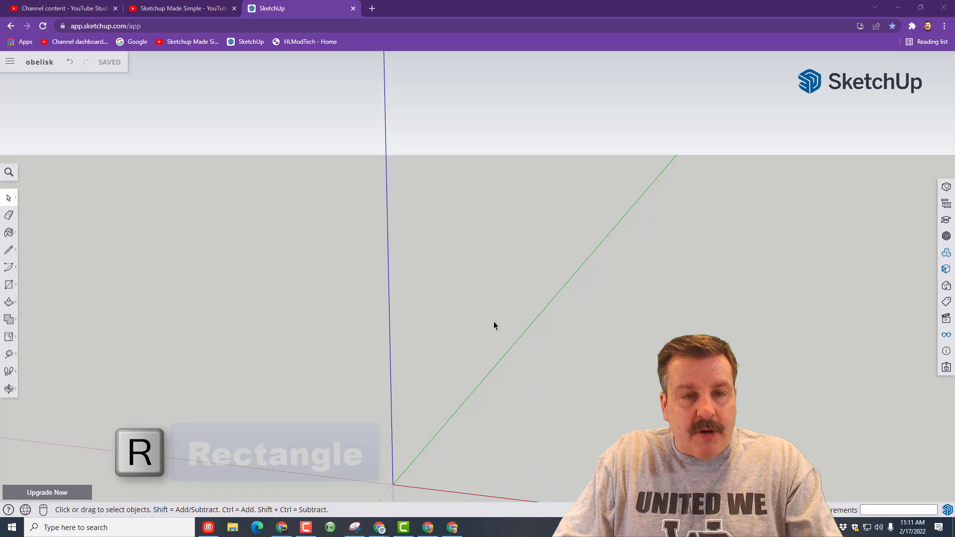
left_click(308, 9)
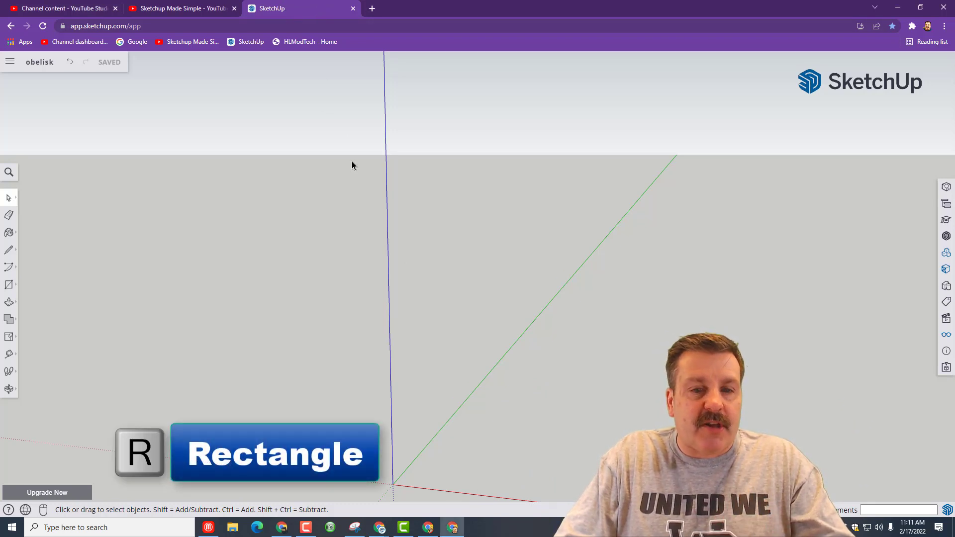
key("r")
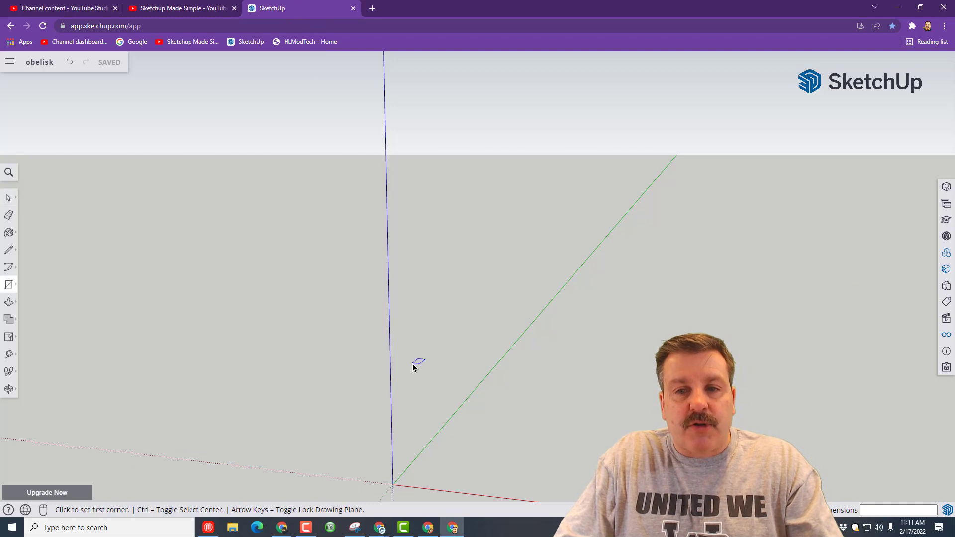
key("ctrl")
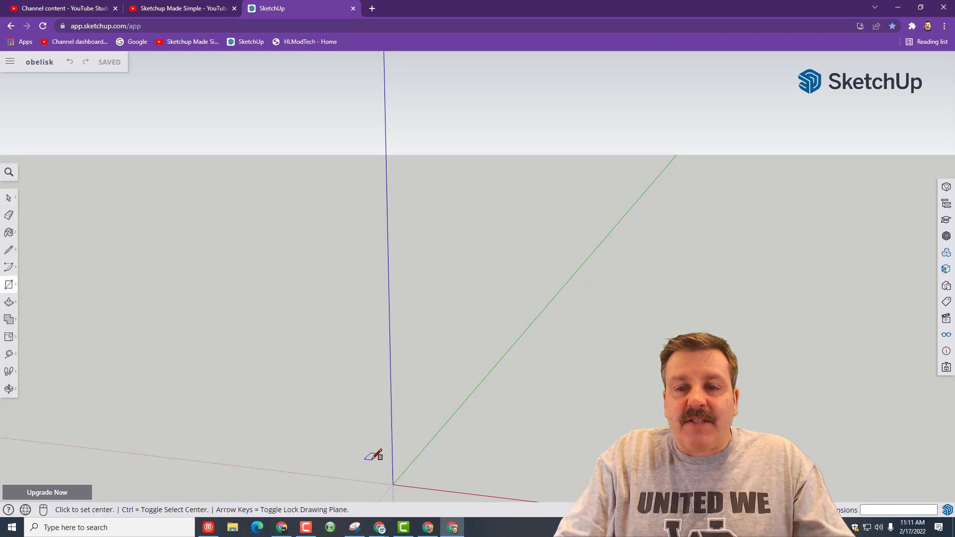
left_click(393, 484)
key("ctrl")
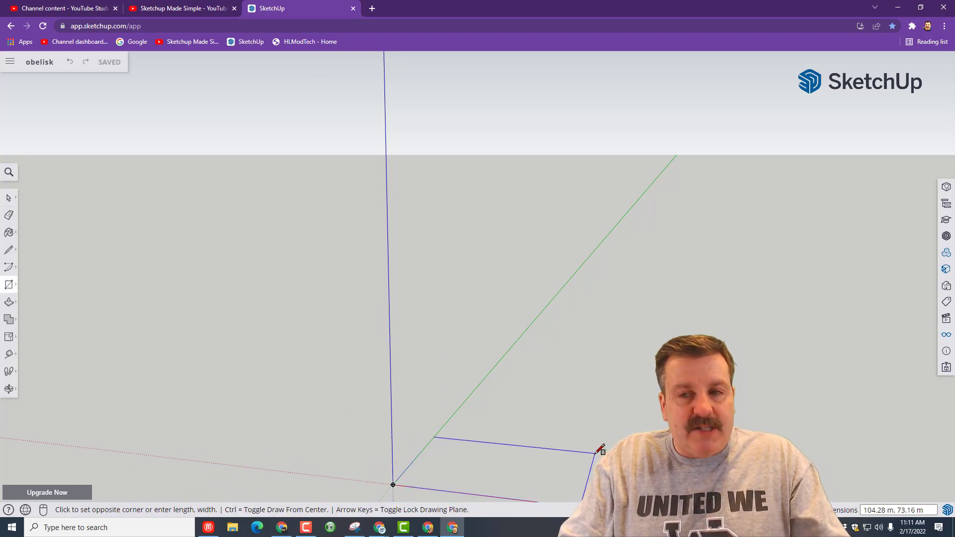
type("2")
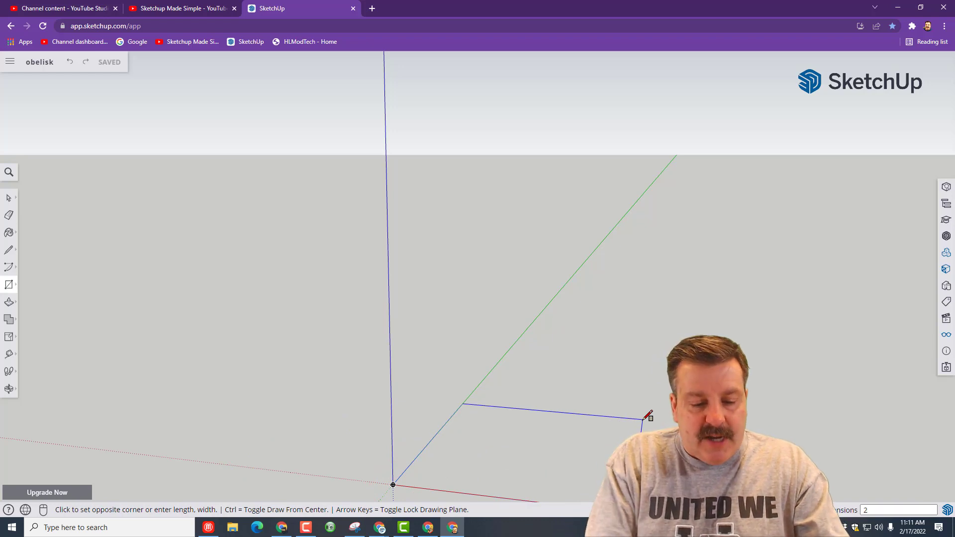
type(",2")
key("Return")
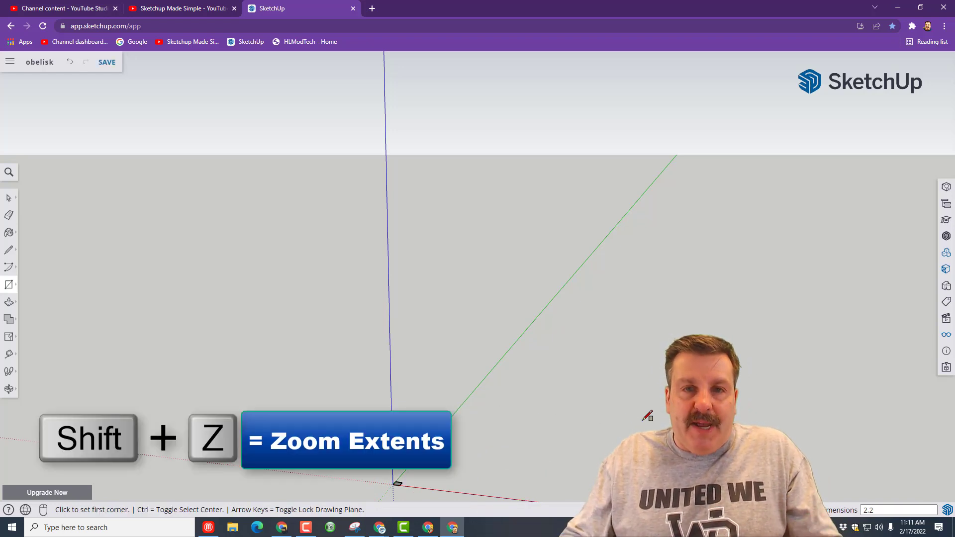
Step: Push/Pull the square face upward by 20 m to form a tall column
key("shift+z")
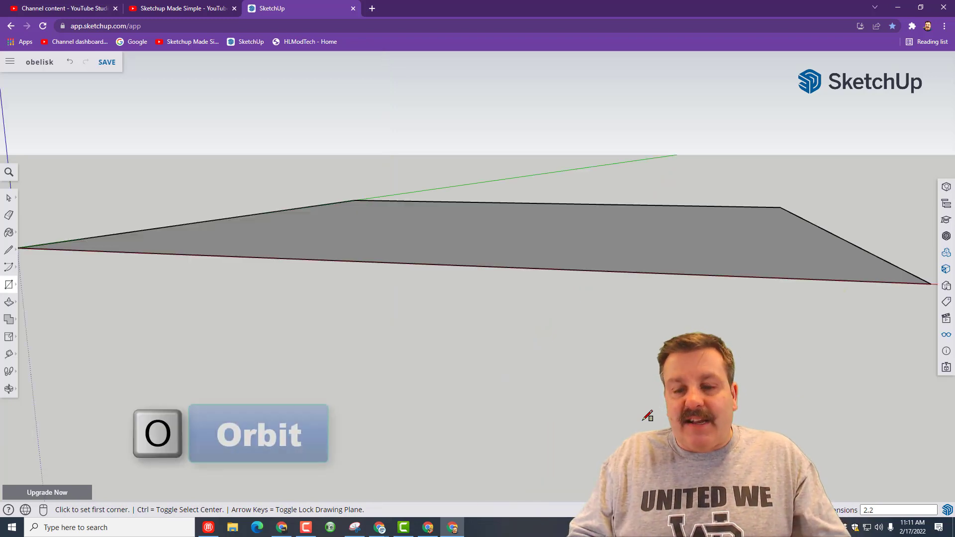
key("o")
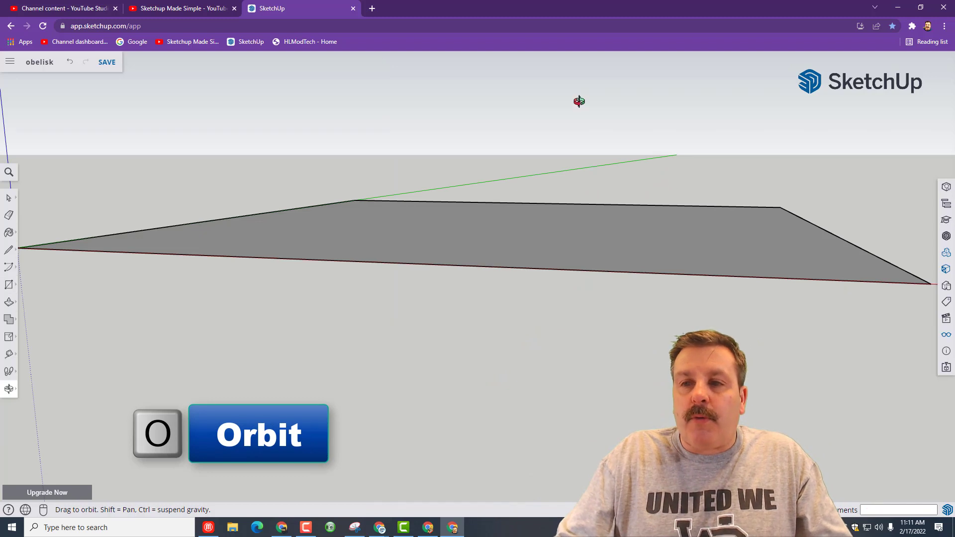
left_click_drag(580, 100, 527, 160)
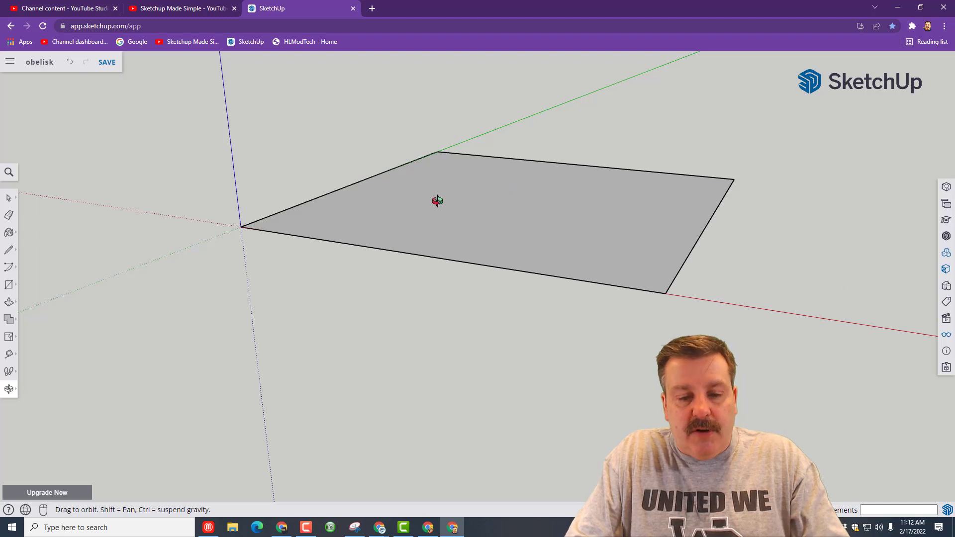
key("p")
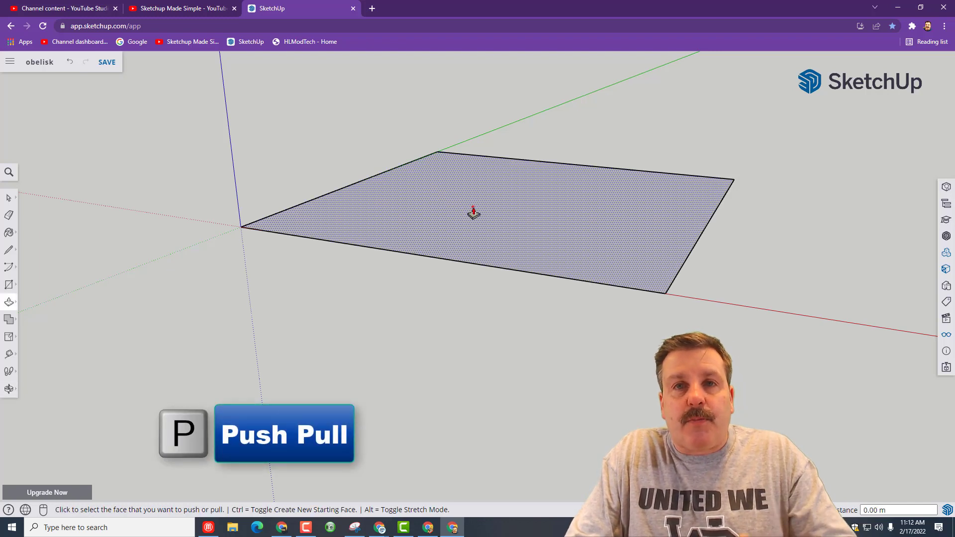
left_click(473, 212)
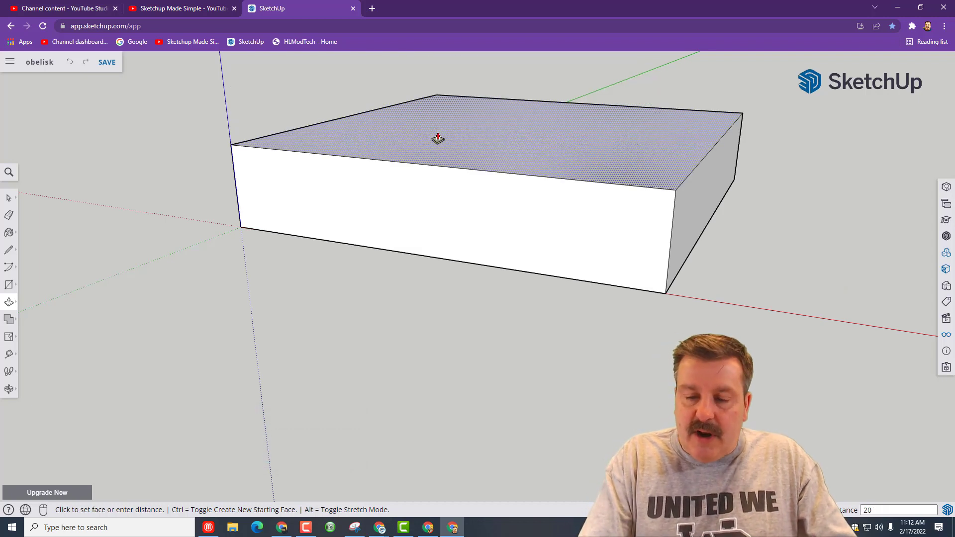
key("Return")
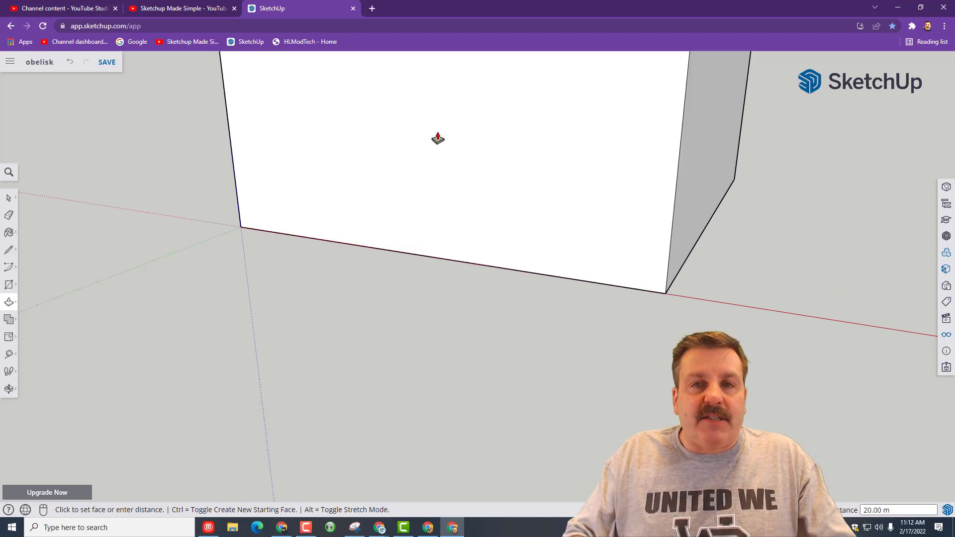
Step: Select all faces and edges of the column, fit it in view, and clear the selection
key("space")
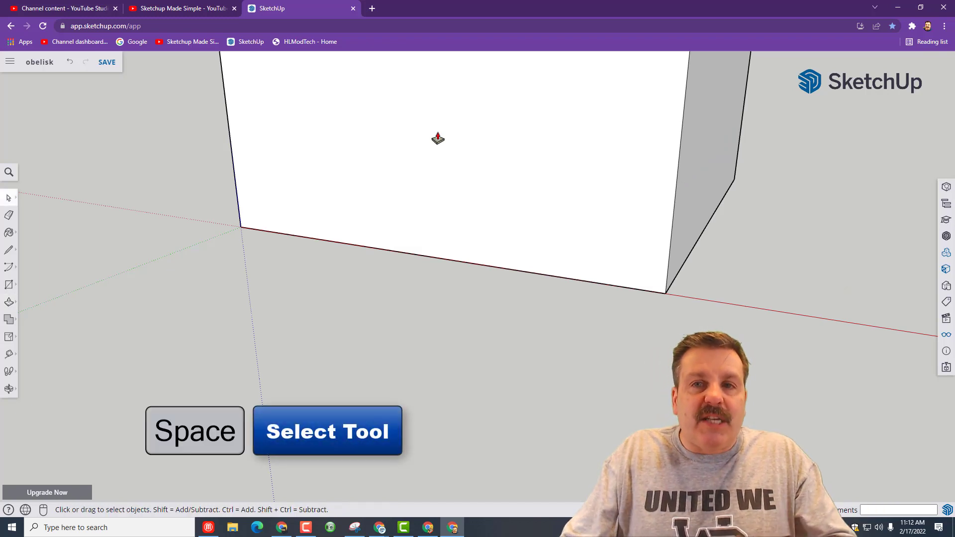
triple_click(437, 132)
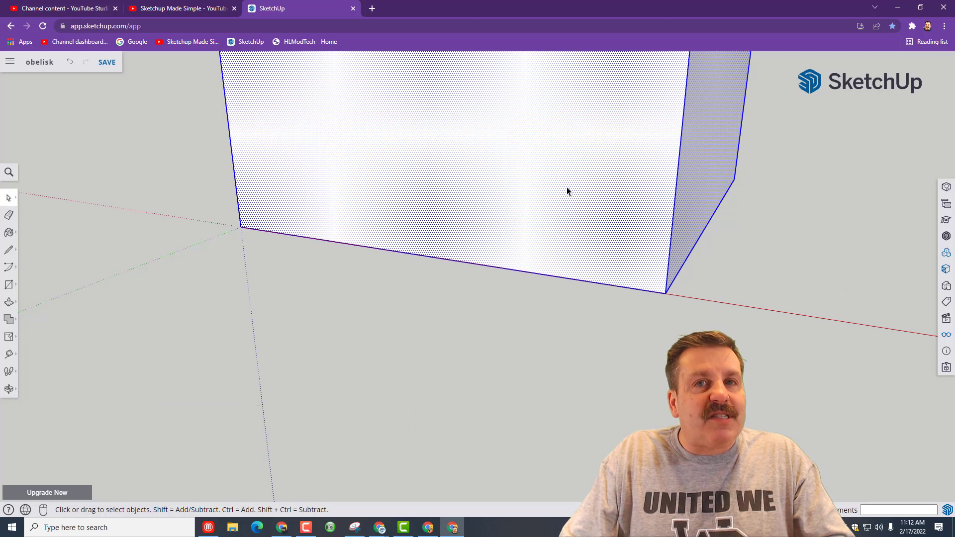
key("ctrl+a")
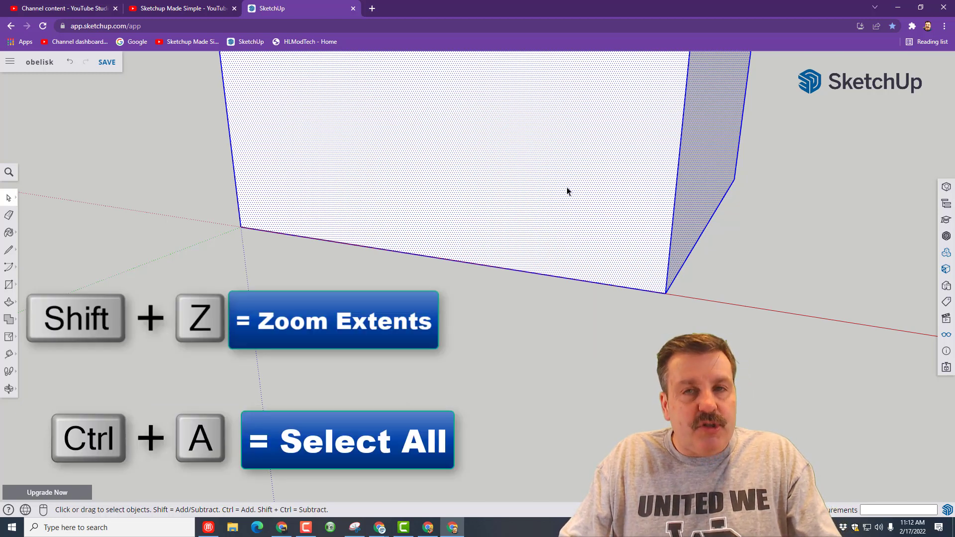
key("shift+z")
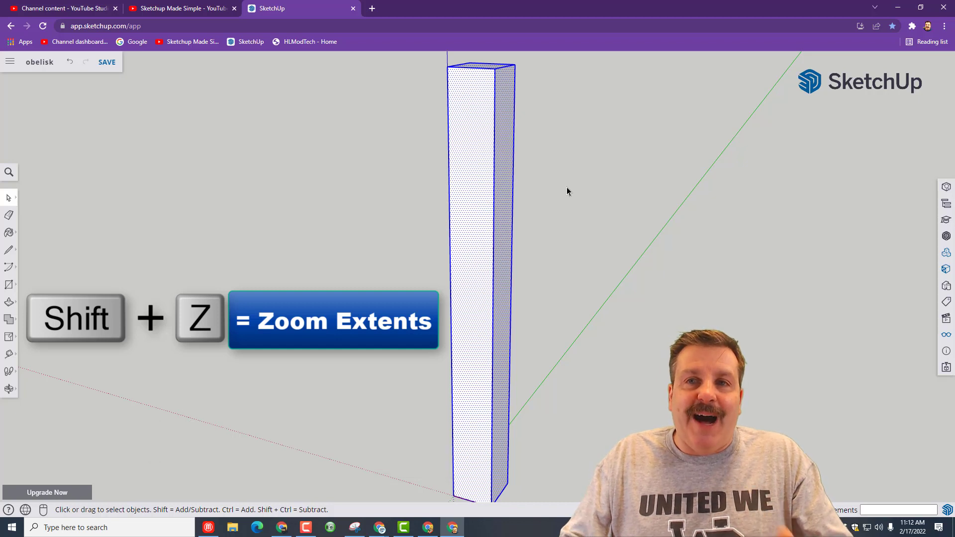
left_click(565, 188)
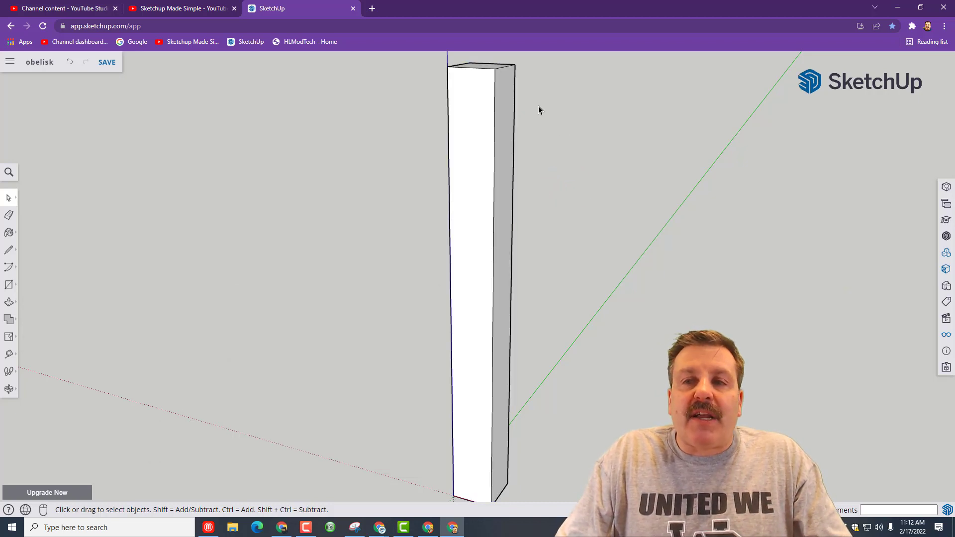
Step: Select the column's top face, try stretching one side with Scale by about 2.43, and undo the stretch
key("o")
mouse_move(551, 80)
left_mouse_down()
mouse_move(563, 199)
mouse_move(483, 96)
left_mouse_up()
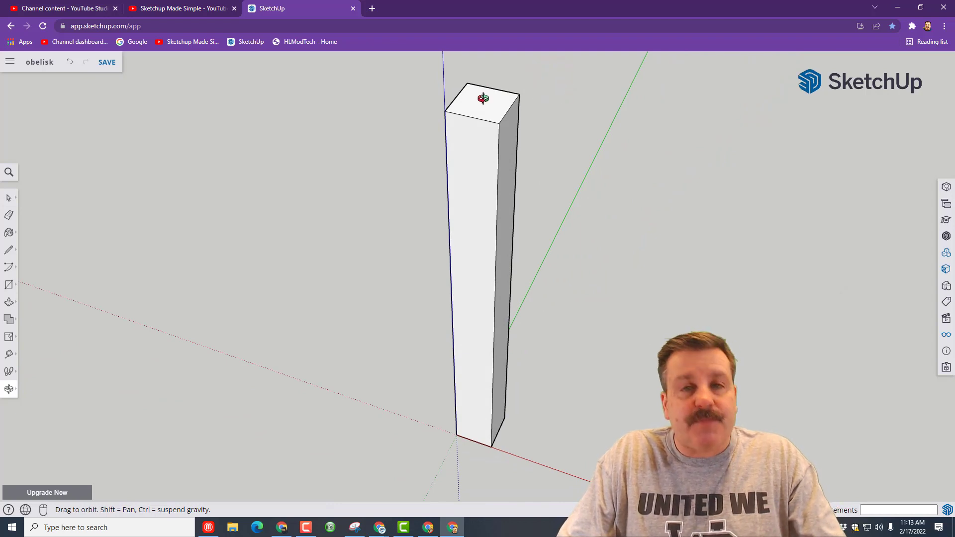
key("space")
left_click(481, 109)
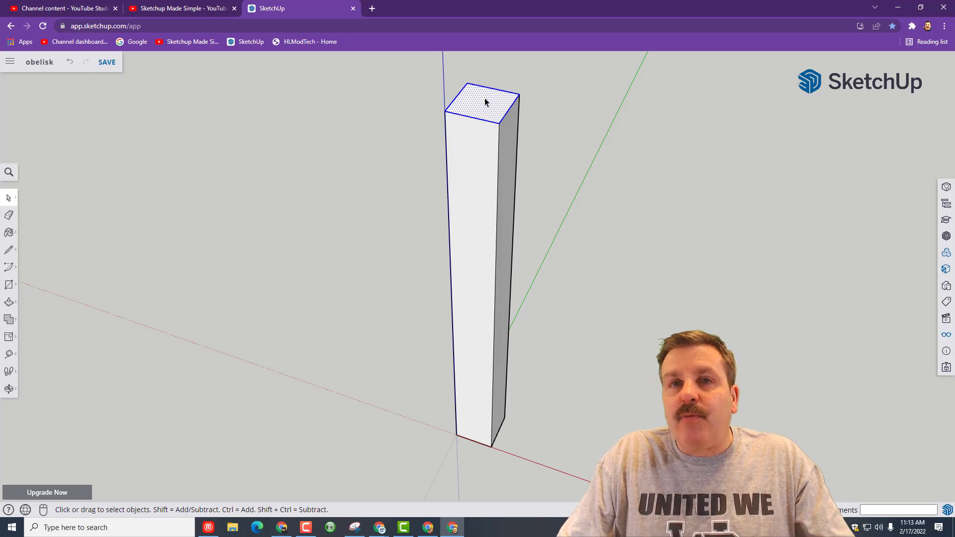
key("s")
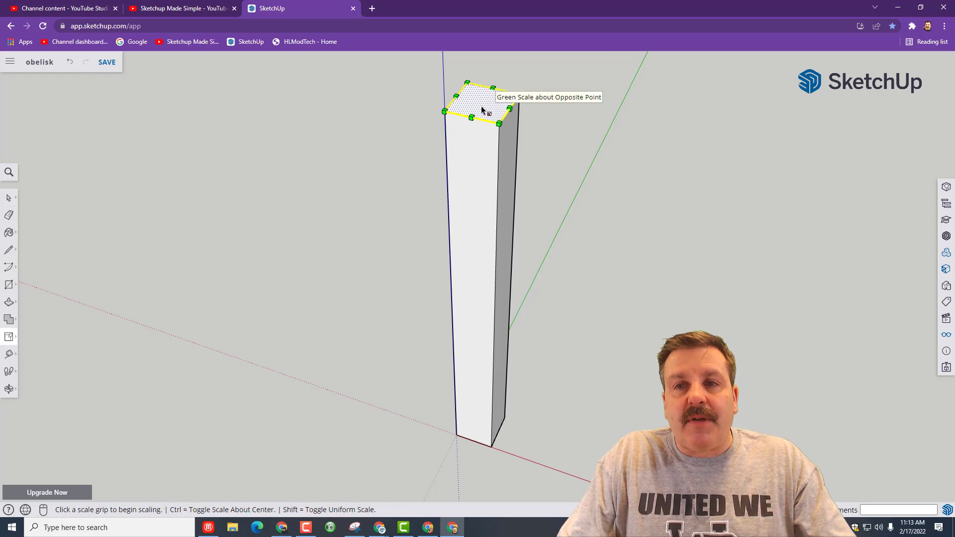
left_click_drag(509, 109, 575, 130)
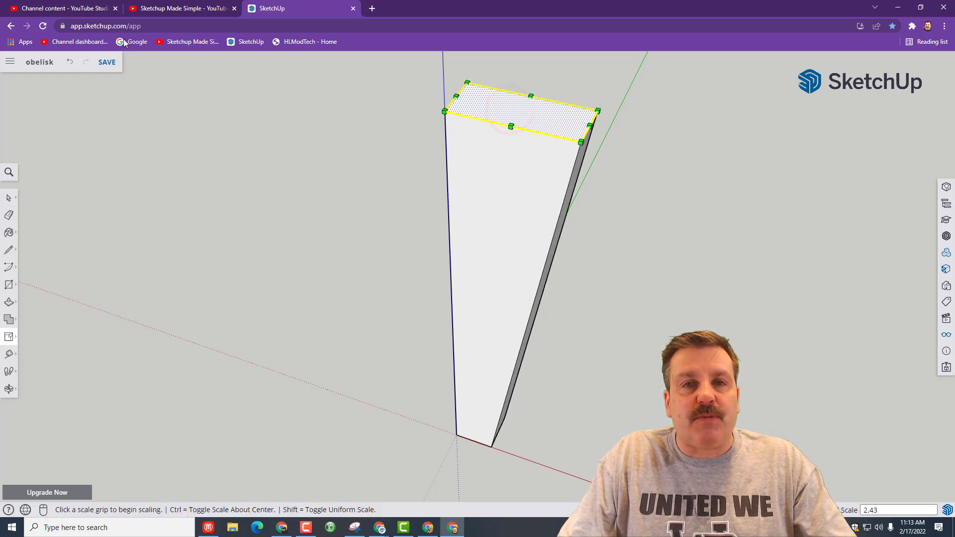
left_click(70, 62)
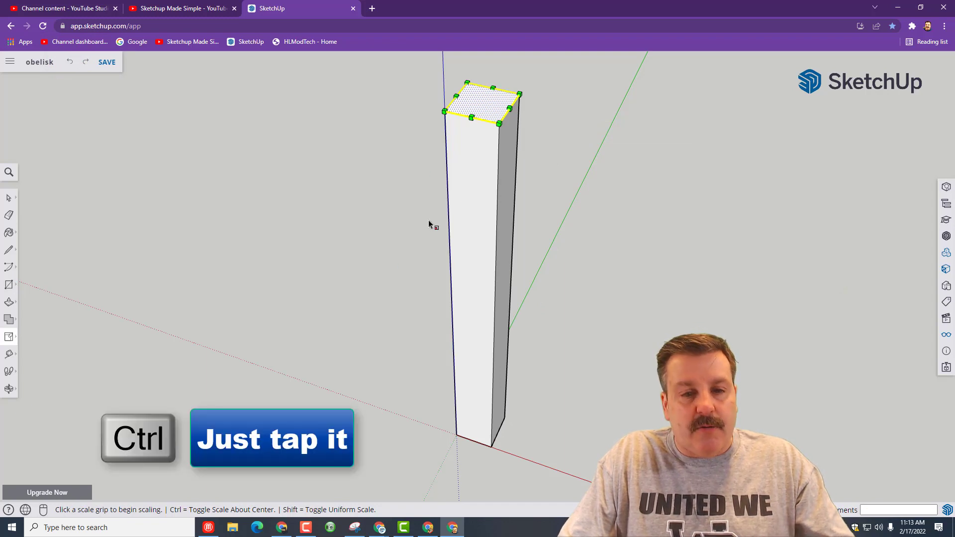
Step: Scale the column's top face uniformly about its center to a factor of about 0.55
key("ctrl")
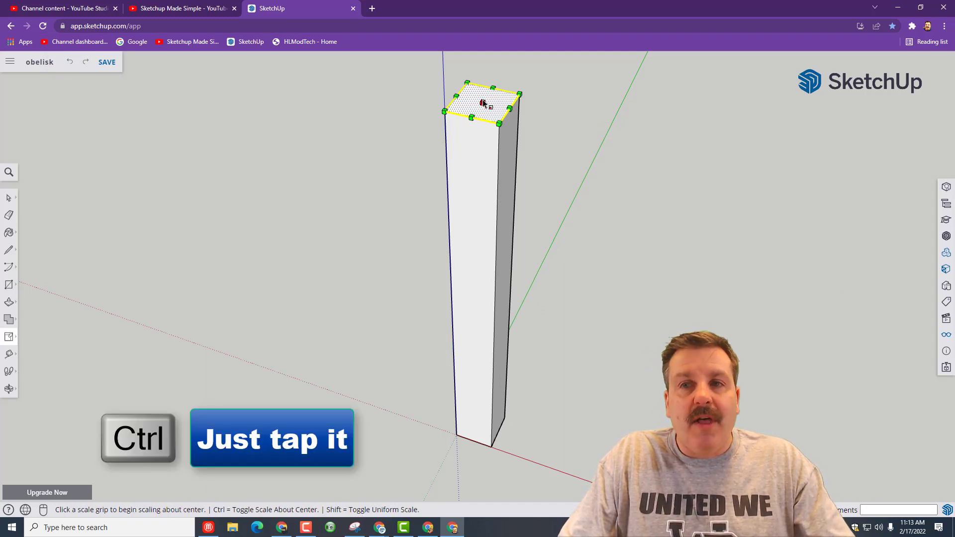
left_click(508, 109)
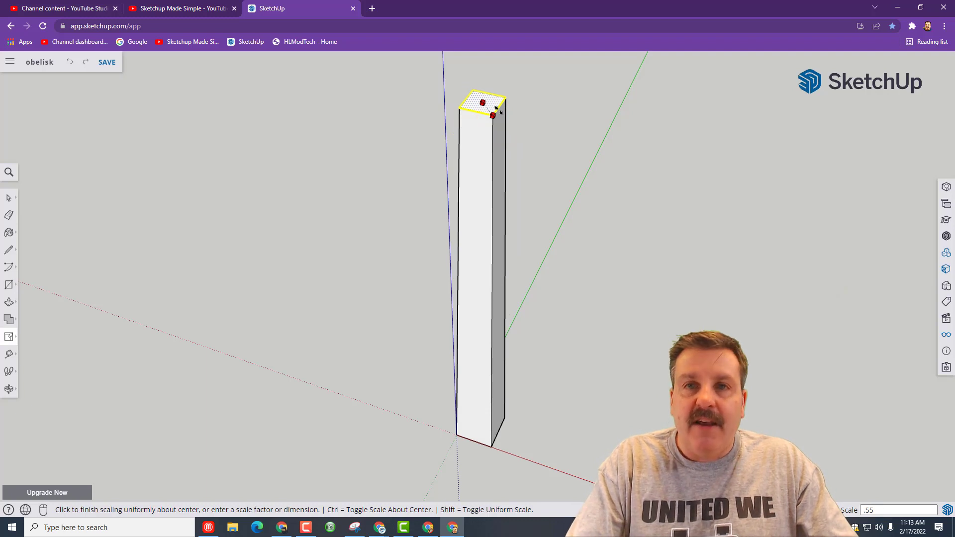
left_click(500, 112)
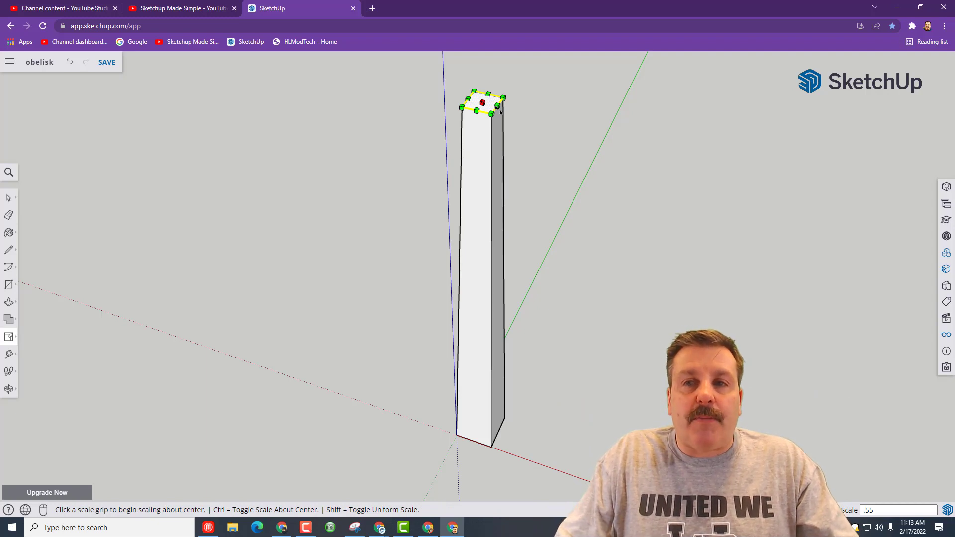
scroll(483, 101, "up", 6)
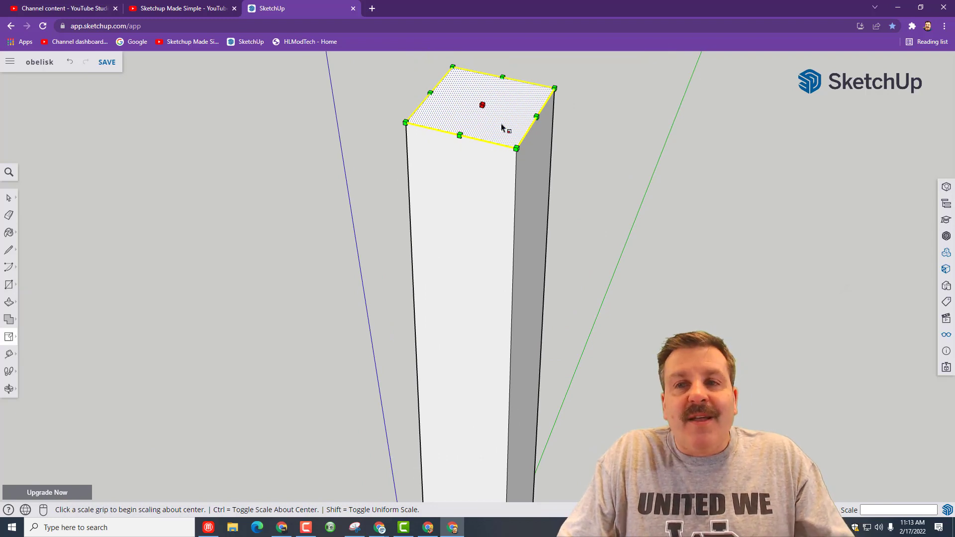
Step: Dimension two adjacent edges of the column's top face, placing both dimensions just outside the face
left_click(8, 354)
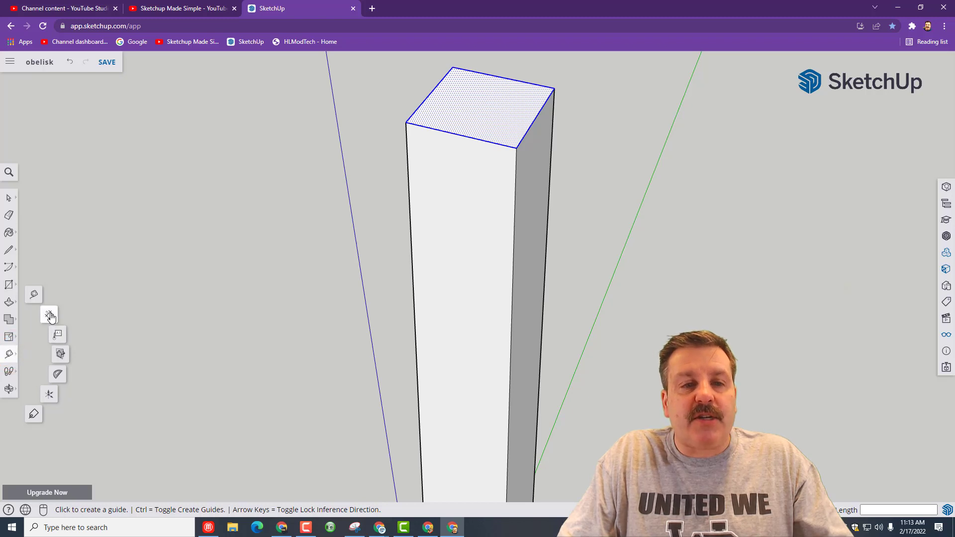
left_click(49, 314)
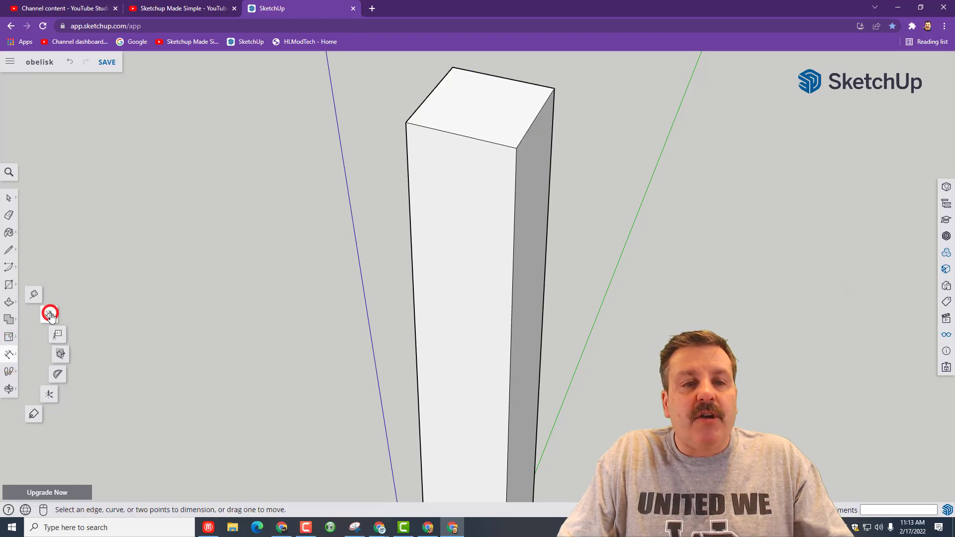
left_click(554, 88)
left_click(517, 148)
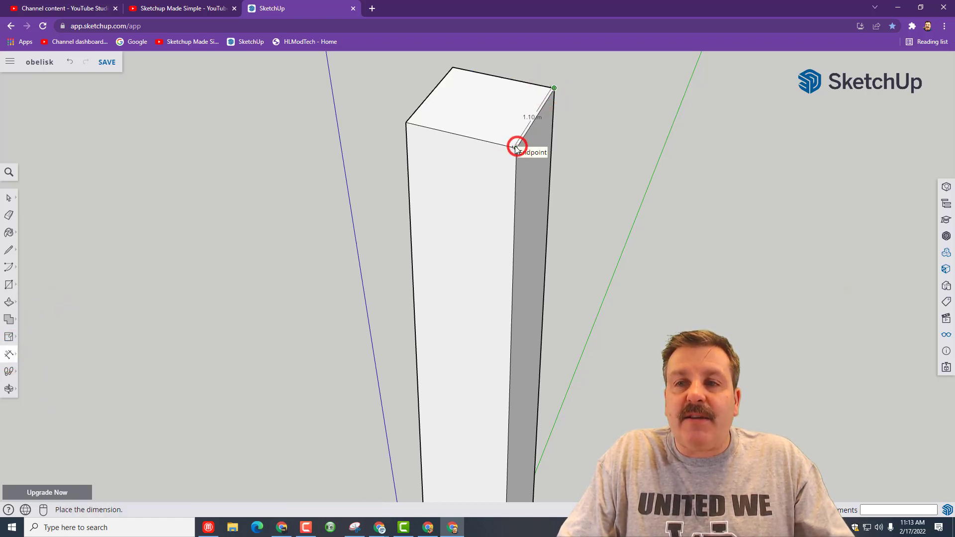
left_click(546, 157)
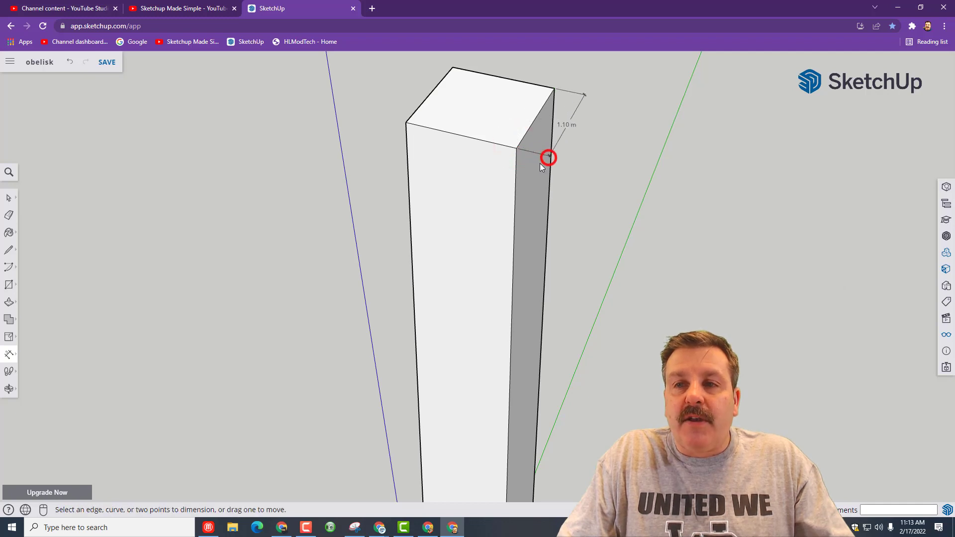
left_click(405, 123)
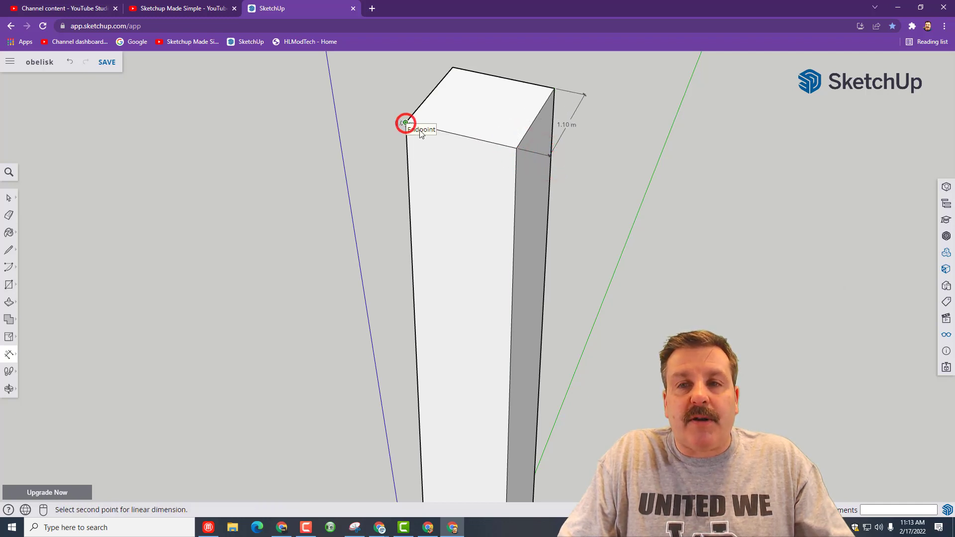
left_click(517, 148)
left_click(465, 164)
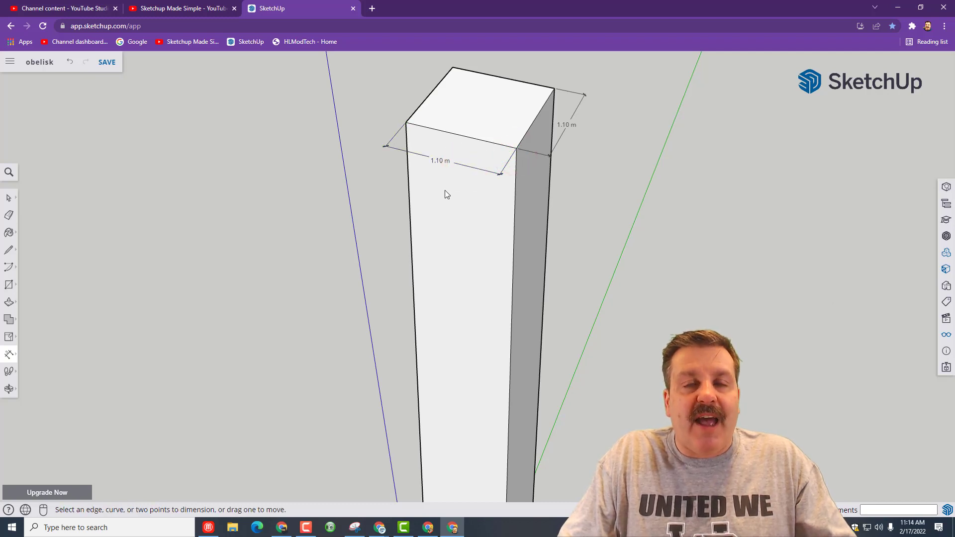
Step: Place a Tape Measure guide across the column's top face, 0.55 m in from its front edge
left_click(475, 138)
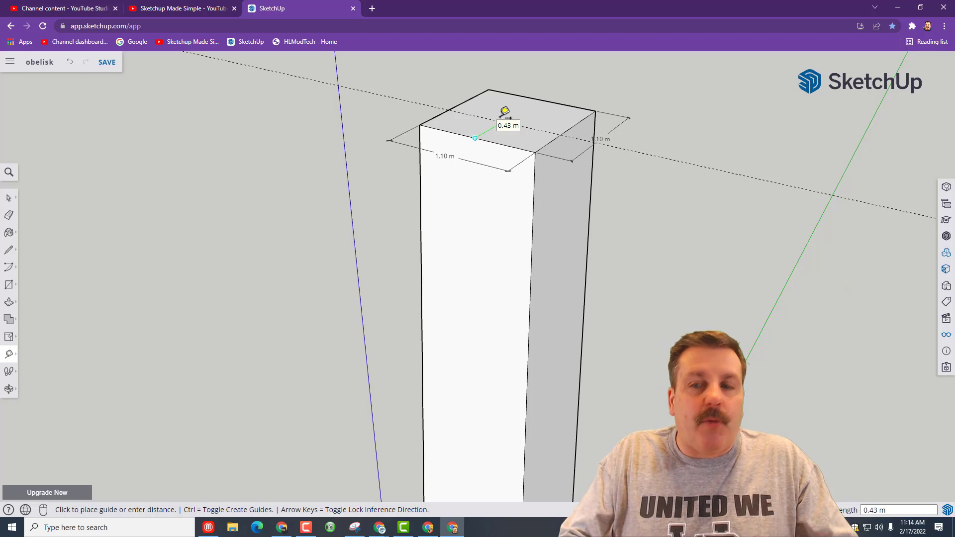
type(".55")
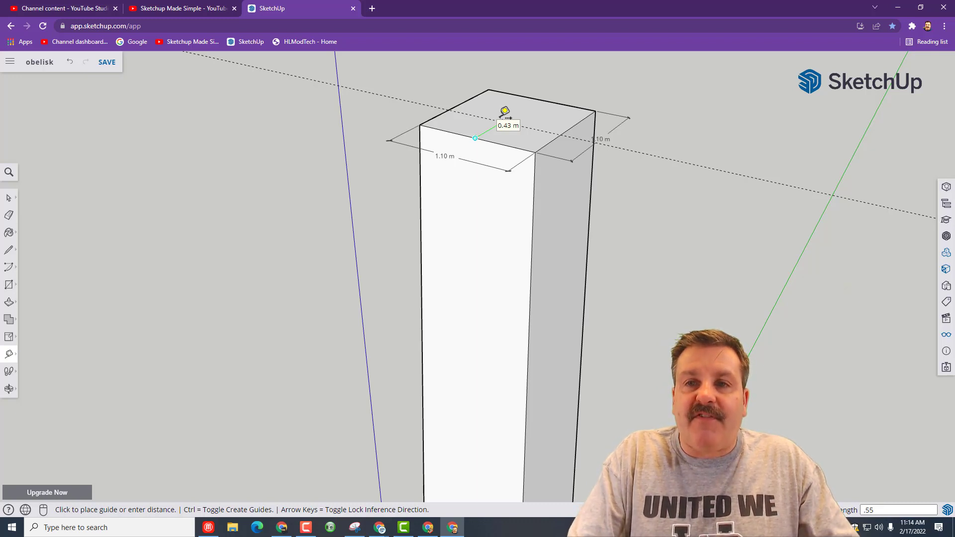
key("Return")
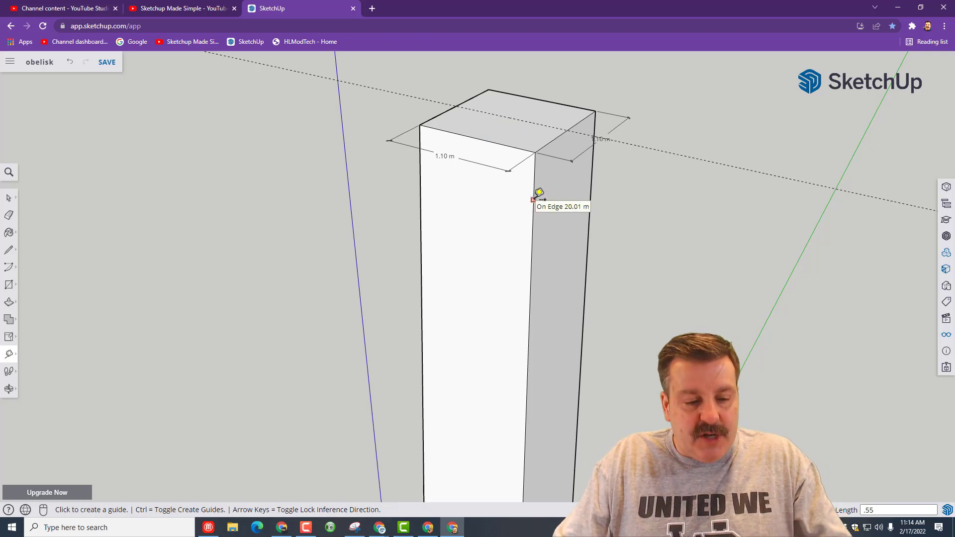
Step: Draw a 1 m vertical line along the blue axis from the center of the top face on the guide
key("l")
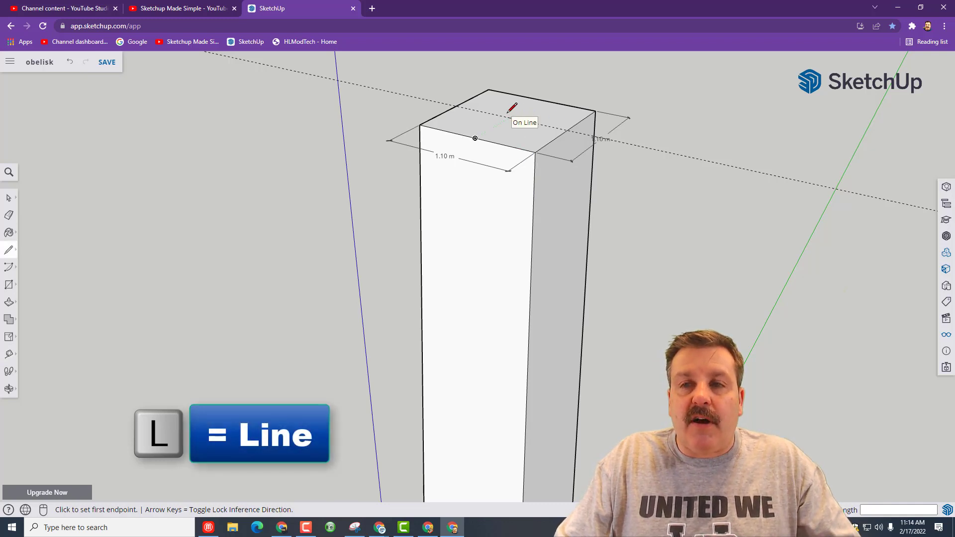
left_click(509, 118)
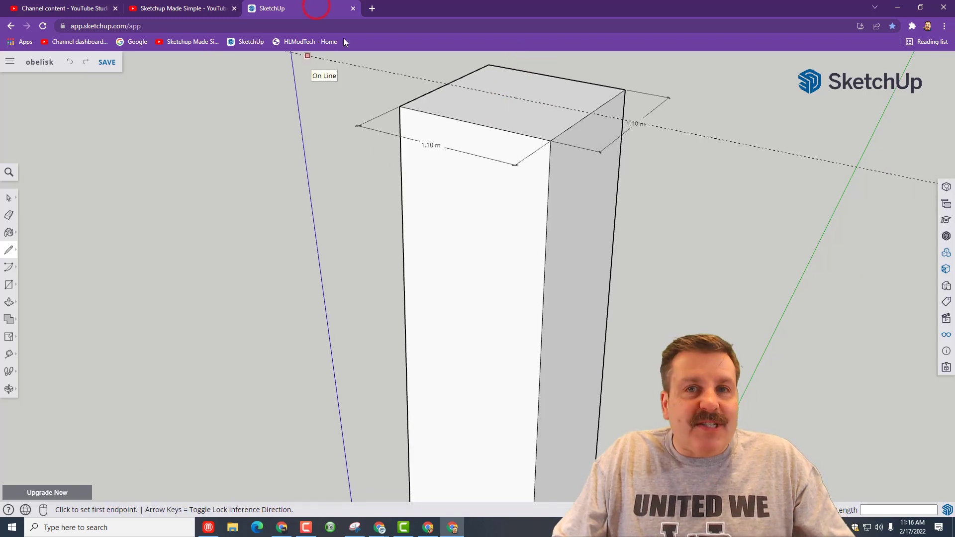
left_click(517, 98)
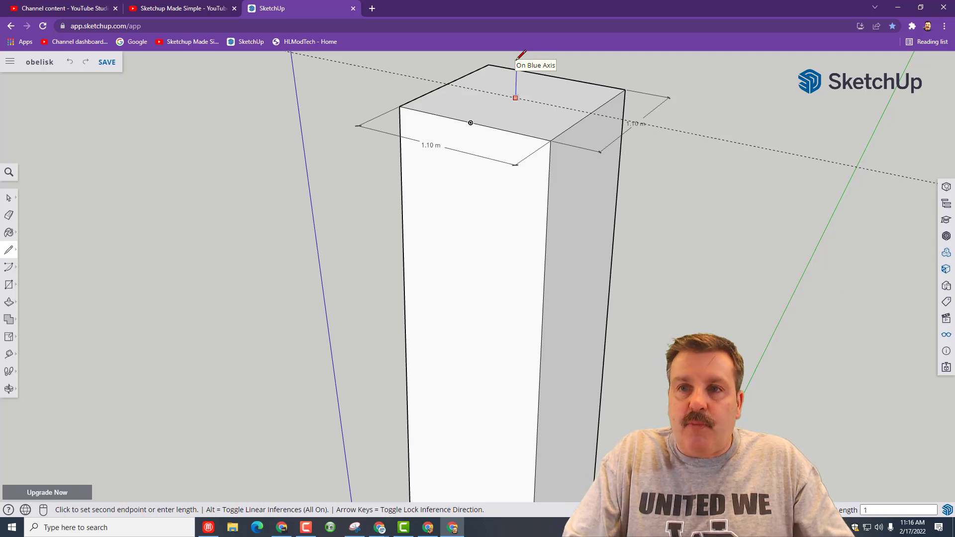
key("Return")
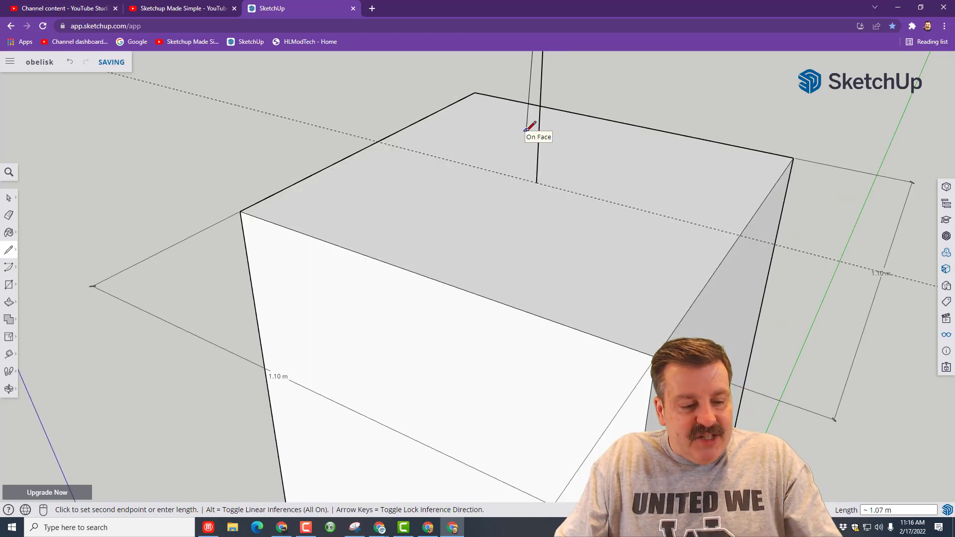
Step: Draw a line from the upper end of the vertical line to one corner of the top face
key("shift+z")
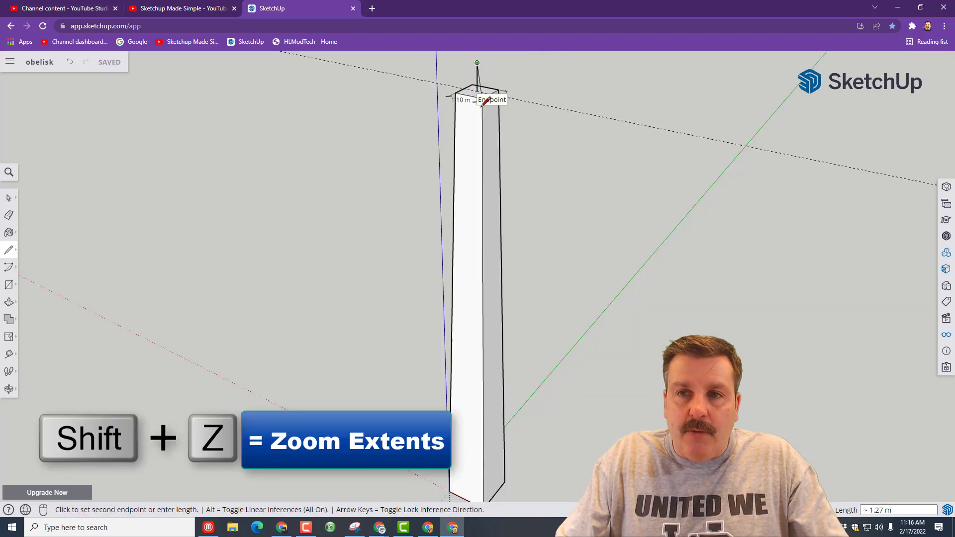
scroll(481, 105, "up", 3)
scroll(480, 106, "up", 2)
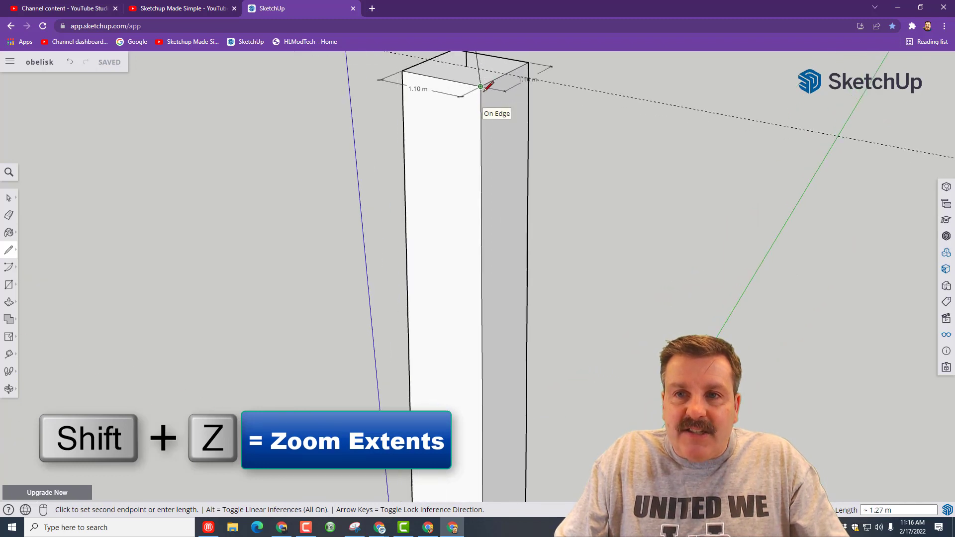
key("o")
mouse_move(481, 85)
left_mouse_down()
mouse_move(316, 142)
mouse_move(316, 128)
mouse_move(406, 126)
mouse_move(427, 164)
mouse_move(410, 253)
left_mouse_up()
key("h")
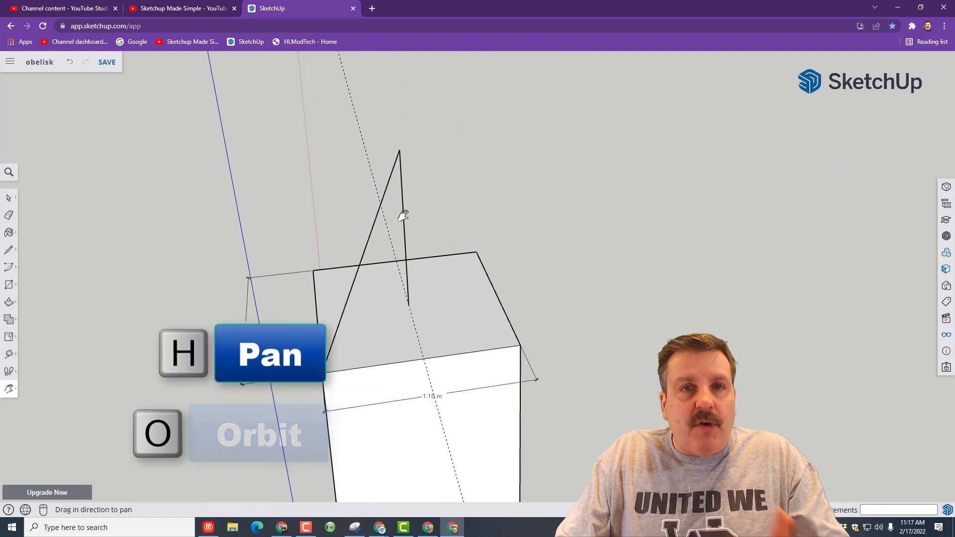
Step: Trace the top face's edge to the adjacent corner and connect the apex to that corner, closing the first triangular face
key("Escape")
key("l")
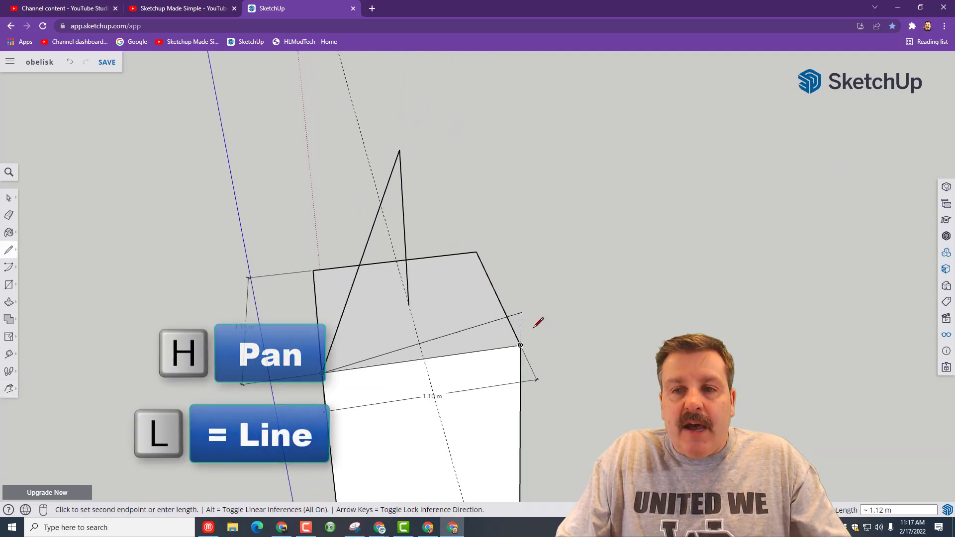
left_click(520, 345)
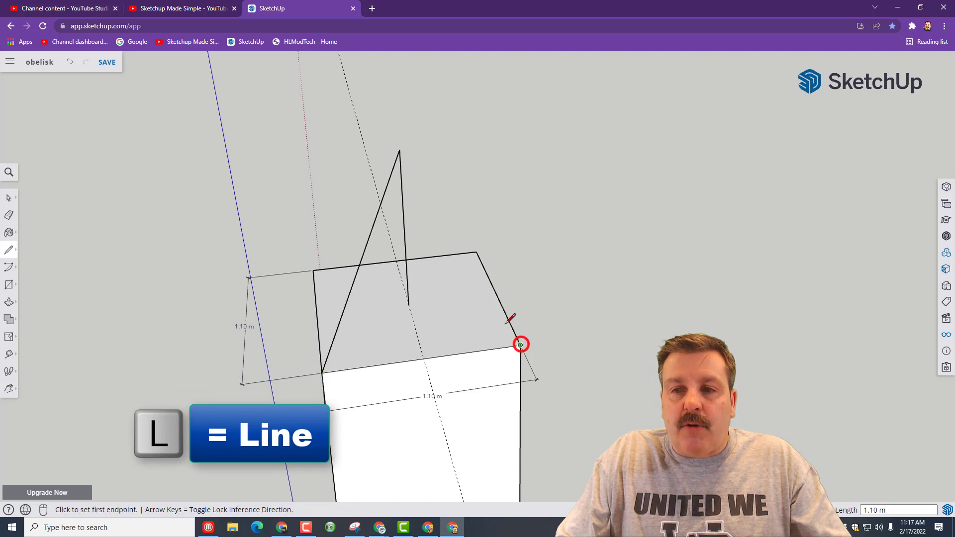
left_click(400, 152)
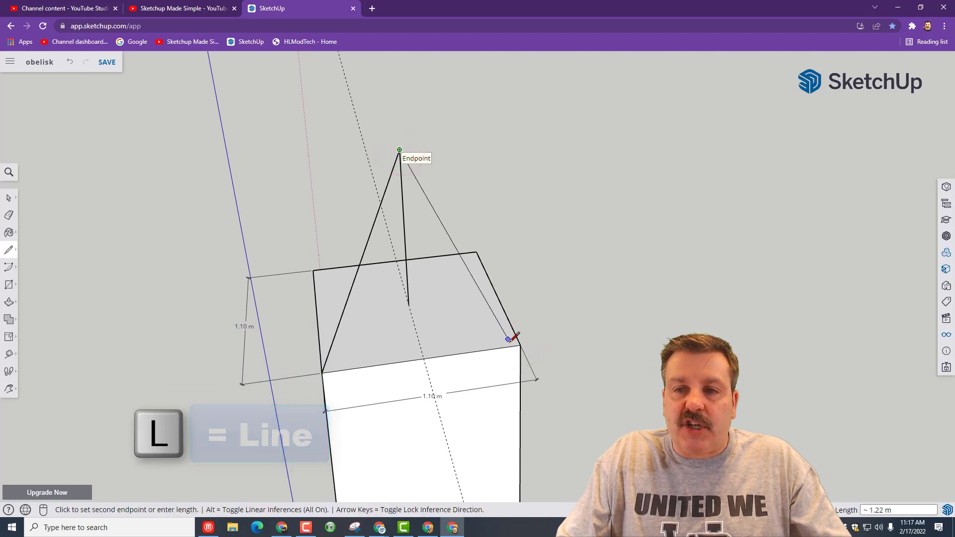
left_click(520, 344)
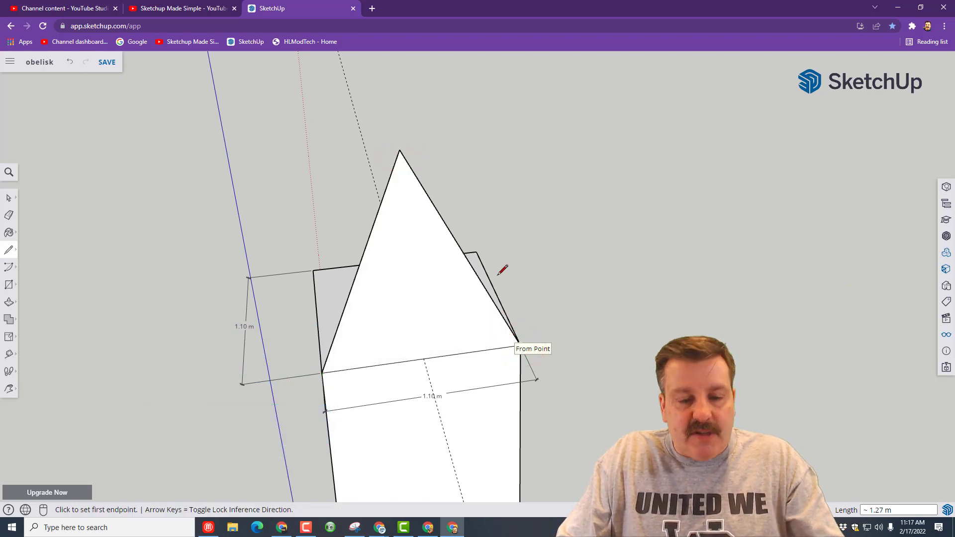
Step: Draw lines from the apex to the two remaining corners of the top face to close the pyramid cap
middle_click_drag(616, 159, 141, 188)
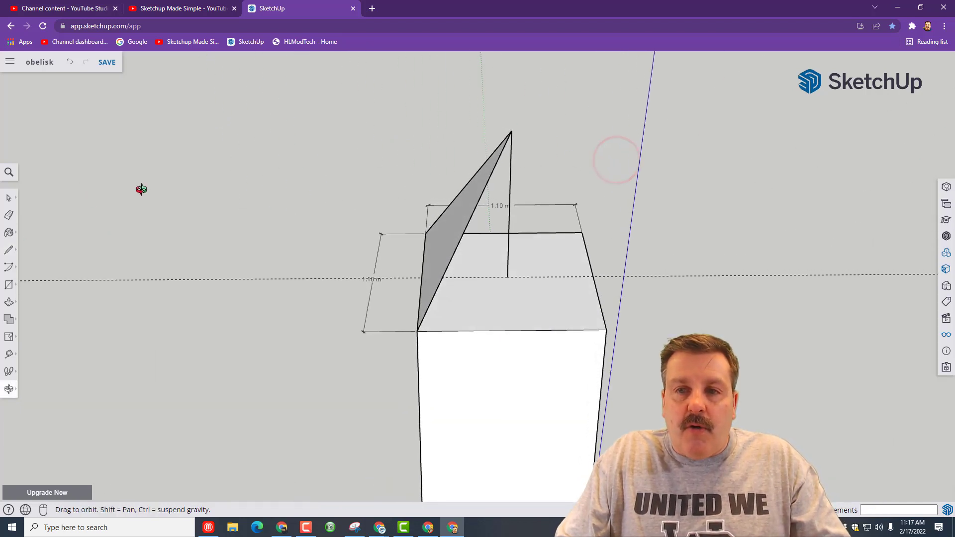
left_click(511, 132)
left_click(606, 330)
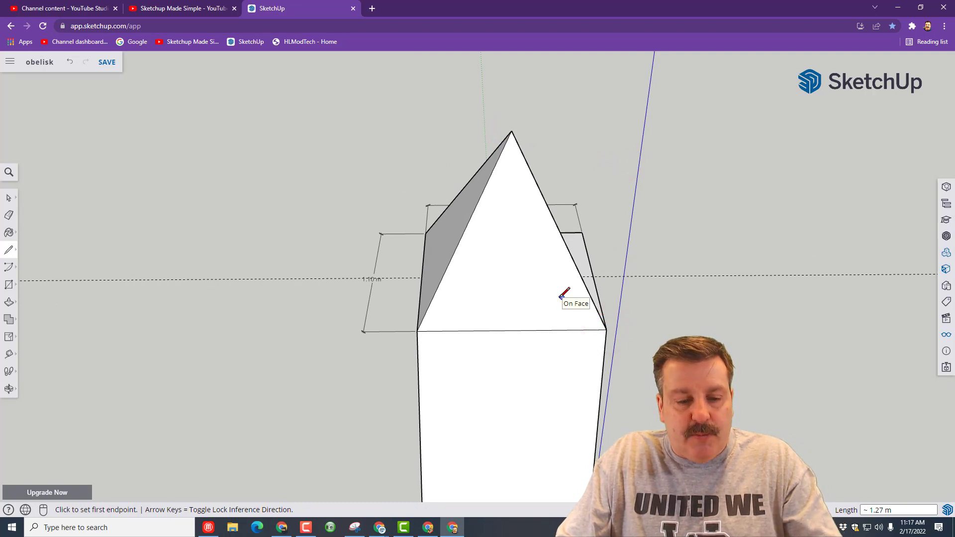
middle_click_drag(690, 228, 229, 239)
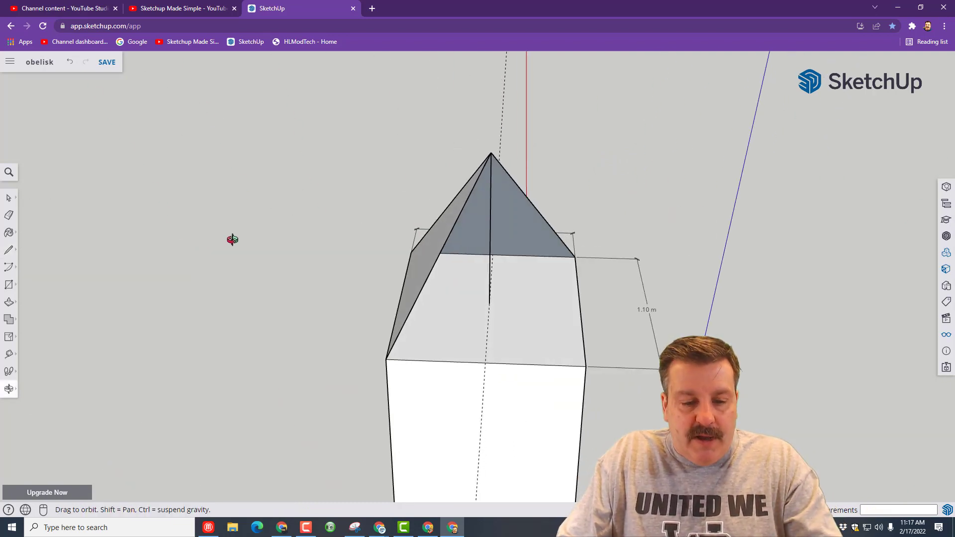
left_click(489, 157)
left_click(583, 369)
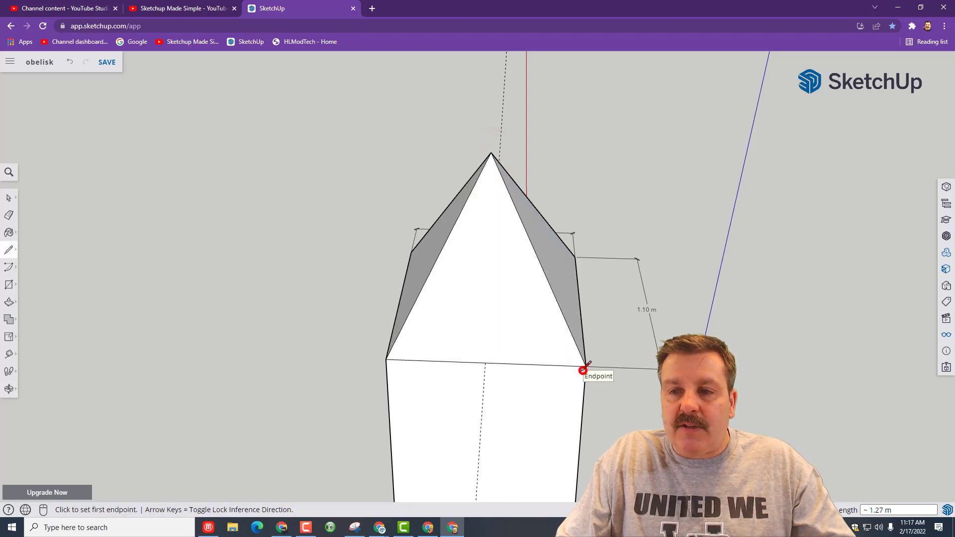
Step: Hide one triangular face of the pyramid cap to expose its interior
middle_click_drag(258, 188, 377, 200)
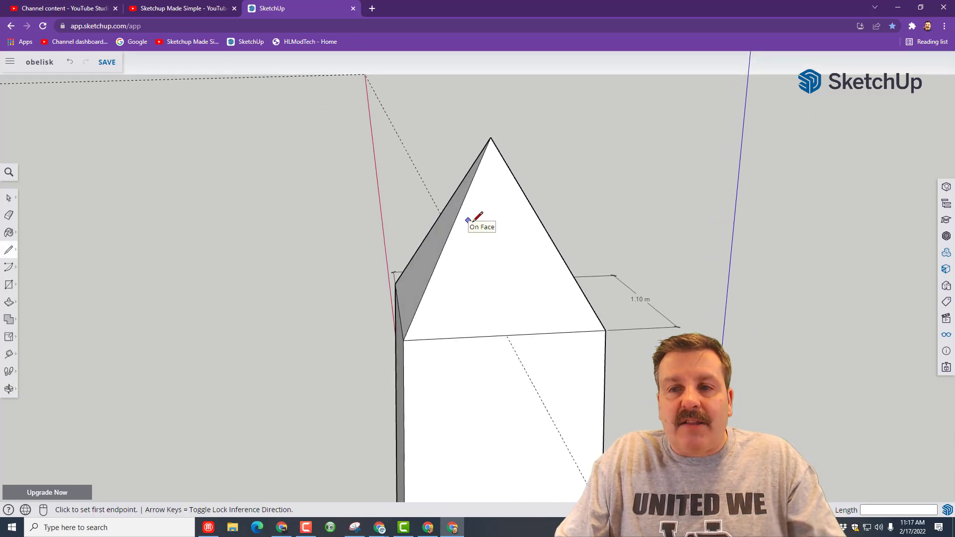
key("space")
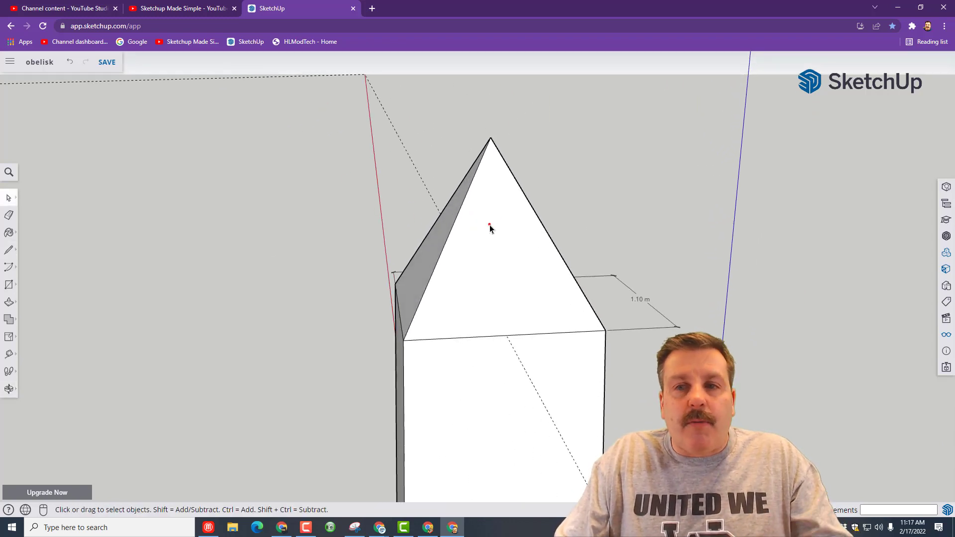
right_click(489, 227)
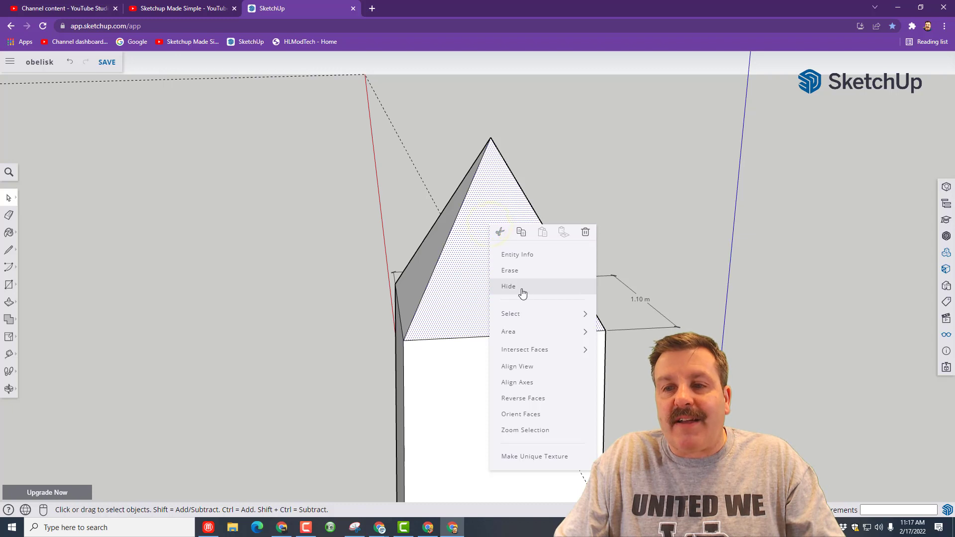
left_click(509, 287)
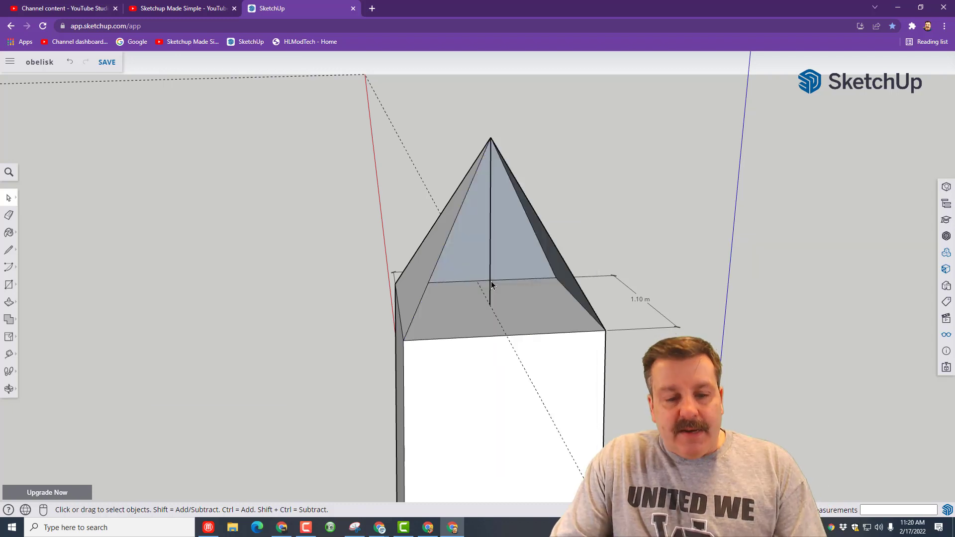
Step: Erase the vertical construction line inside the pyramid cap and both dimensions beside the column's top
key("e")
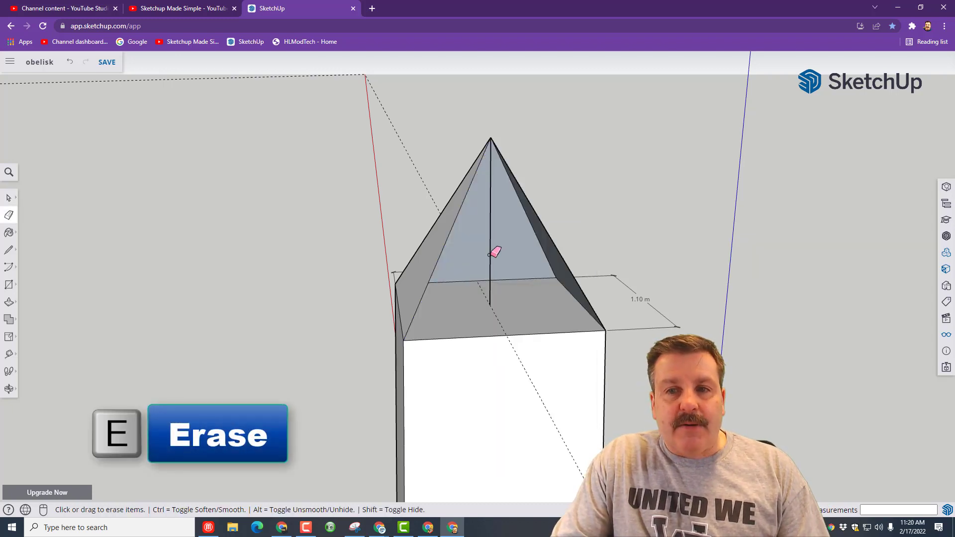
left_click(490, 253)
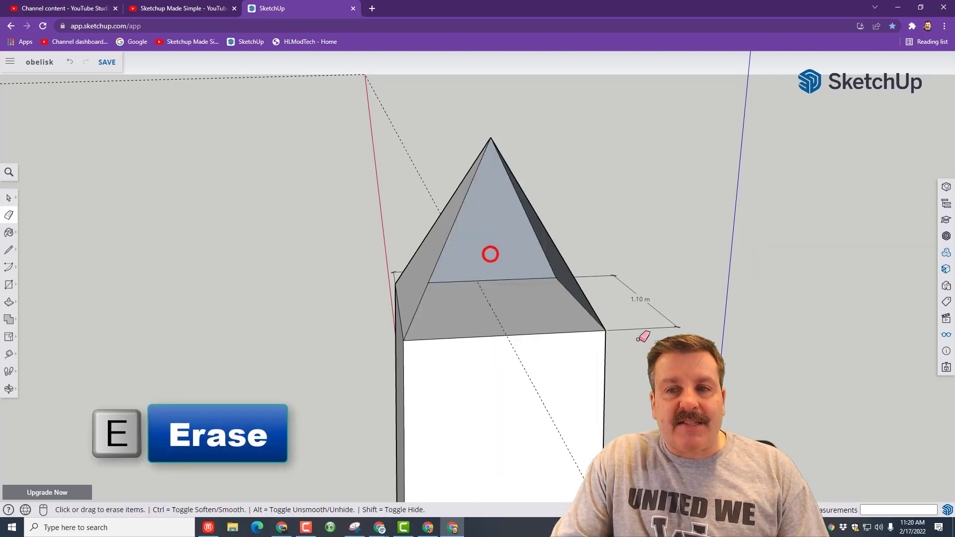
left_click(676, 324)
key("o")
mouse_move(679, 319)
left_mouse_down()
mouse_move(262, 316)
mouse_move(611, 383)
left_mouse_up()
key("e")
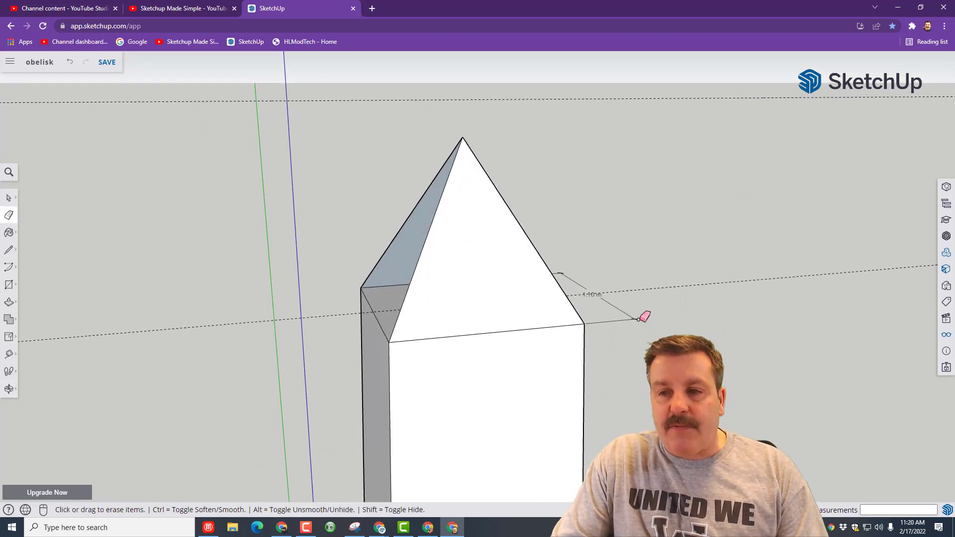
key("space")
left_click(636, 319)
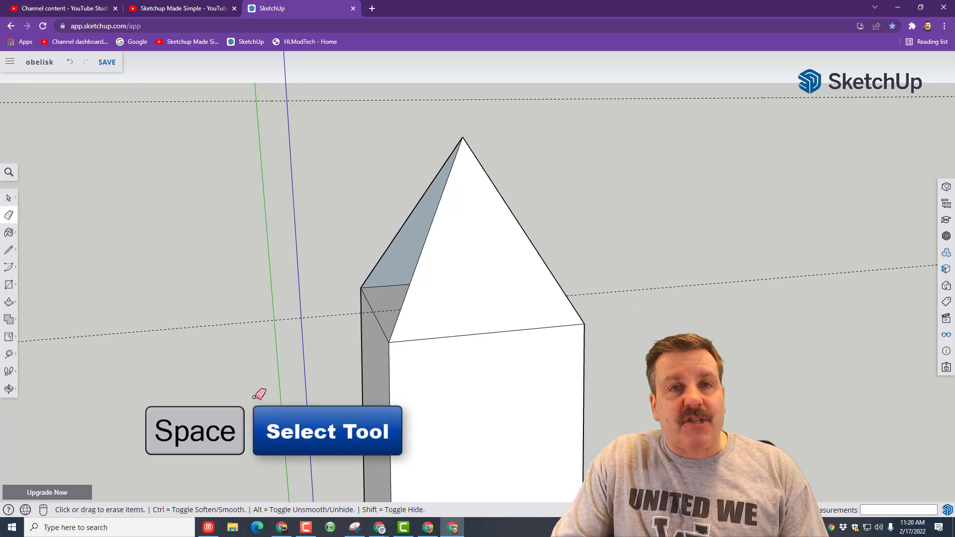
Step: Delete the horizontal face between the column and the pyramid cap
key("o")
mouse_move(229, 400)
left_mouse_down()
mouse_move(405, 415)
mouse_move(454, 443)
mouse_move(448, 411)
left_mouse_up()
key("space")
left_click(453, 314)
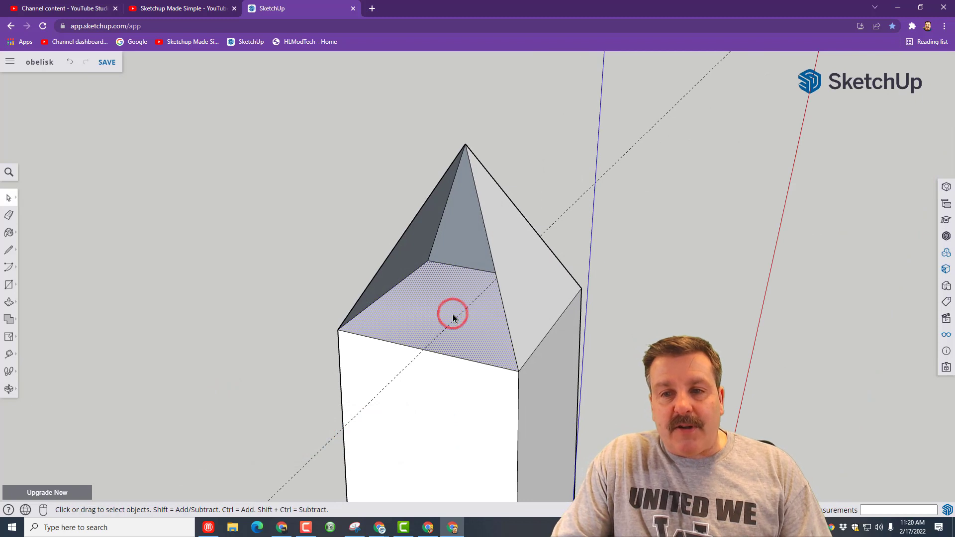
key("Delete")
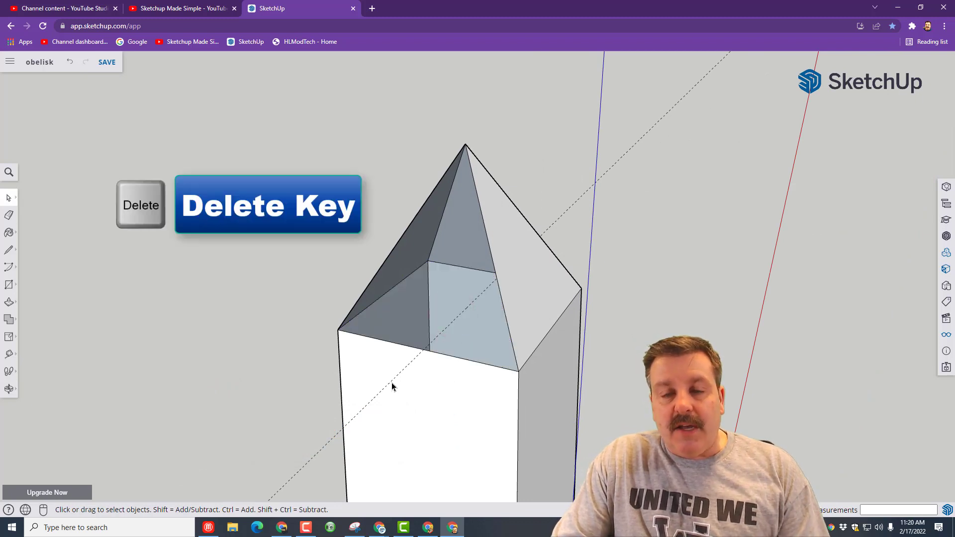
Step: Erase the dashed guide line crossing the column and unhide all hidden geometry to restore the pyramid cap's face
key("e")
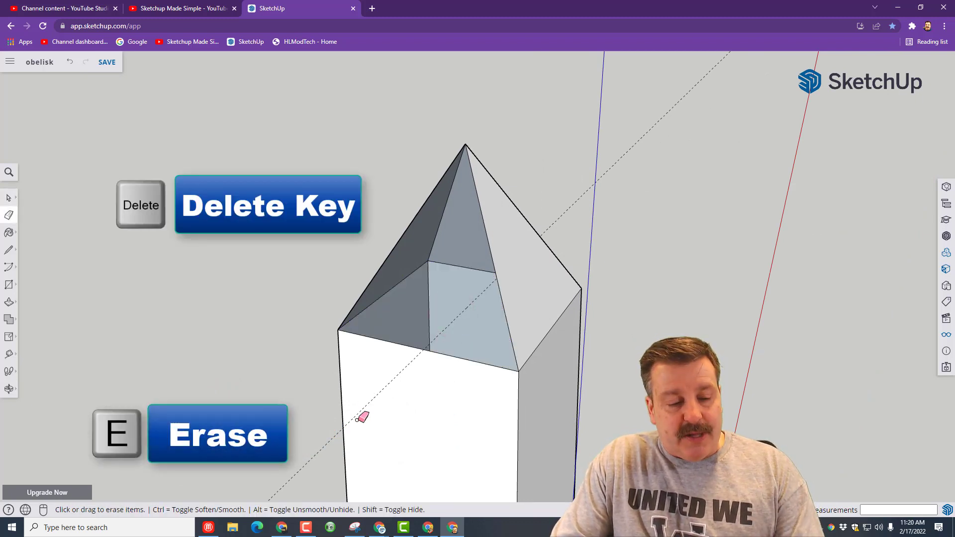
left_click(330, 442)
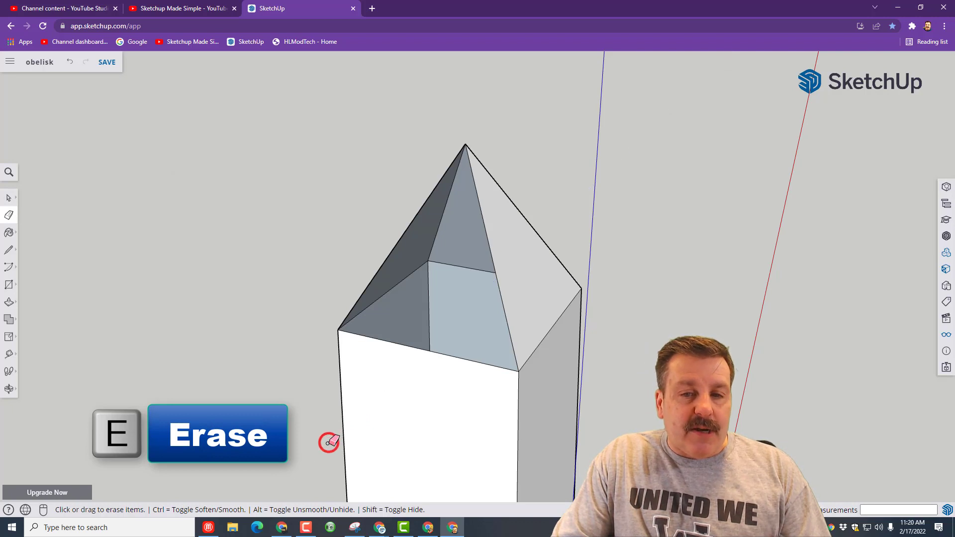
left_click(946, 335)
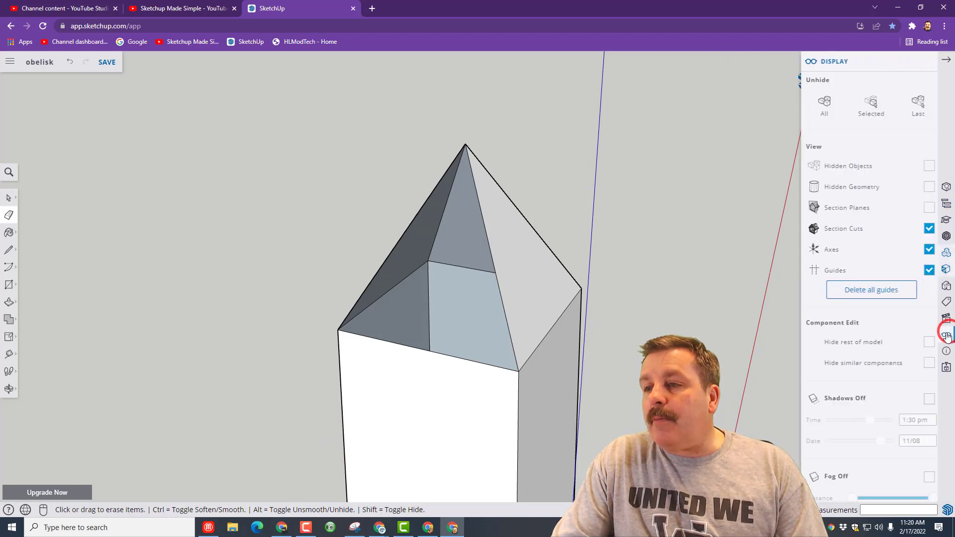
left_click(811, 104)
scroll(274, 362, "down", 2)
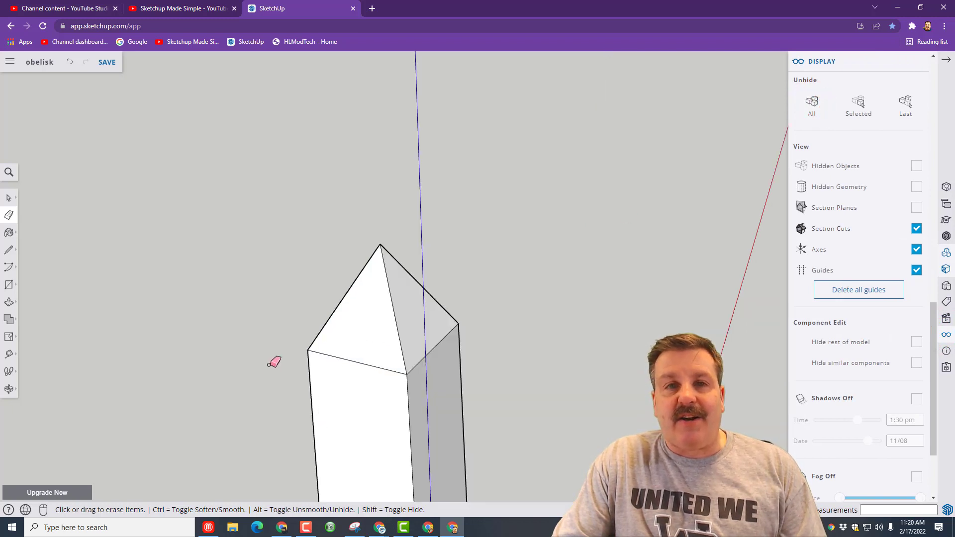
scroll(274, 362, "down", 2)
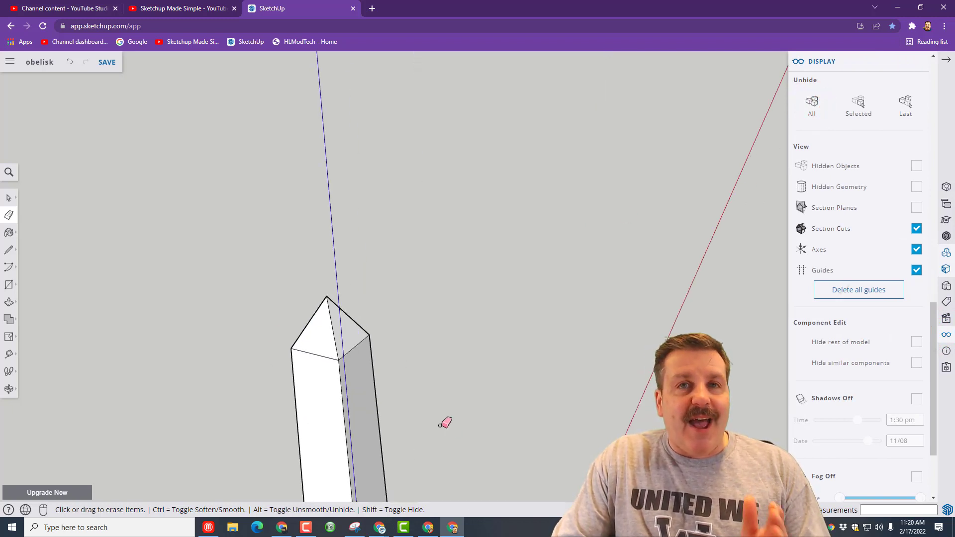
Step: Try Patterns materials on the column: black dots on white for the two visible faces, and white dots on black over the front face
left_click(943, 270)
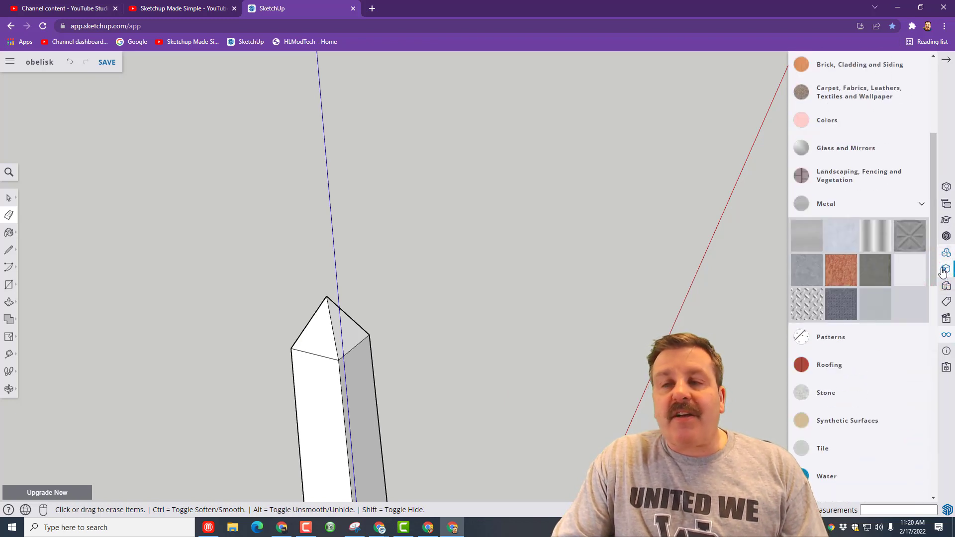
left_click(842, 208)
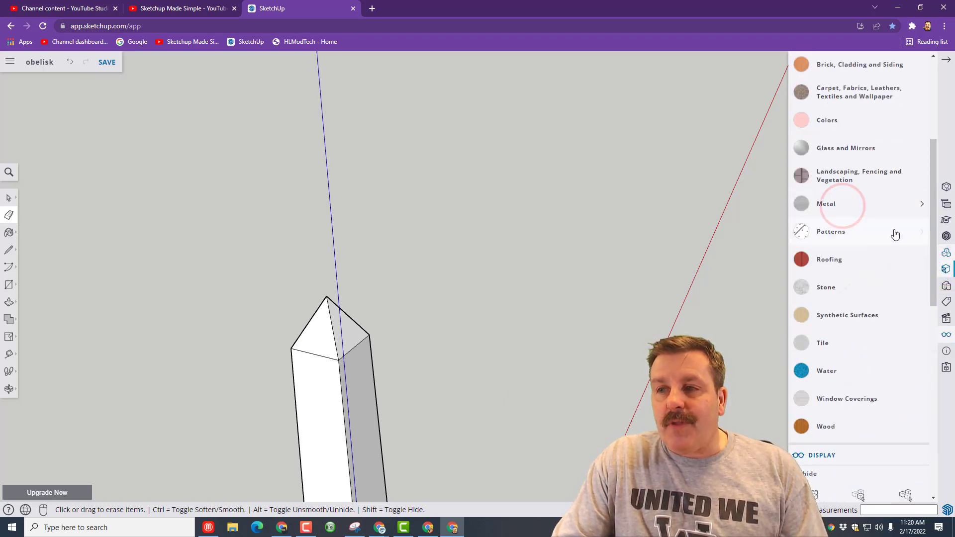
left_click(839, 234)
left_click(874, 293)
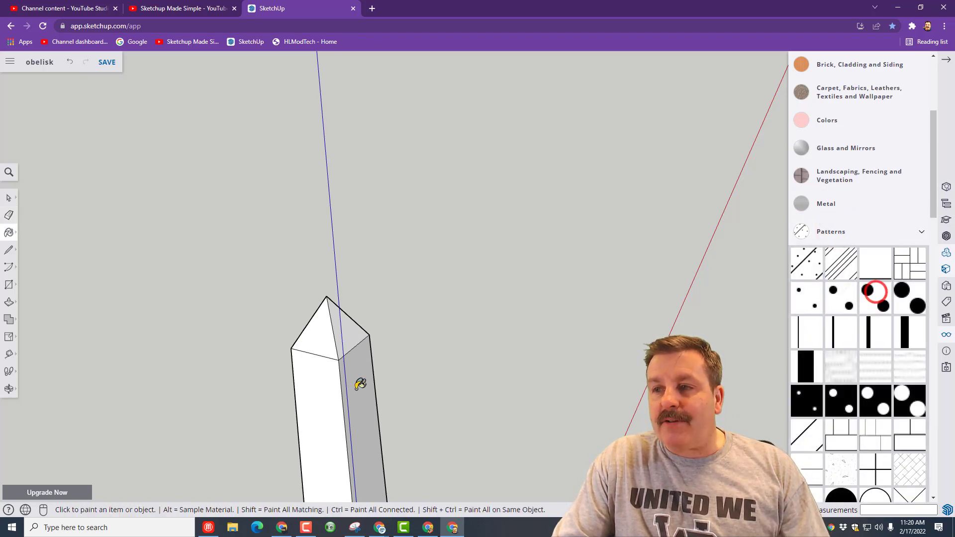
left_click(338, 386)
left_click(364, 386)
scroll(364, 385, "down", 3)
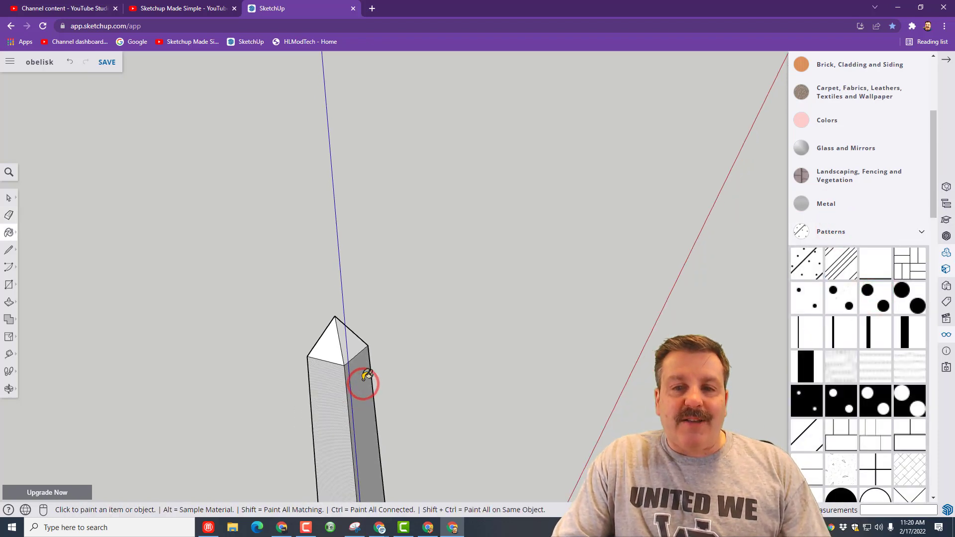
left_click(840, 400)
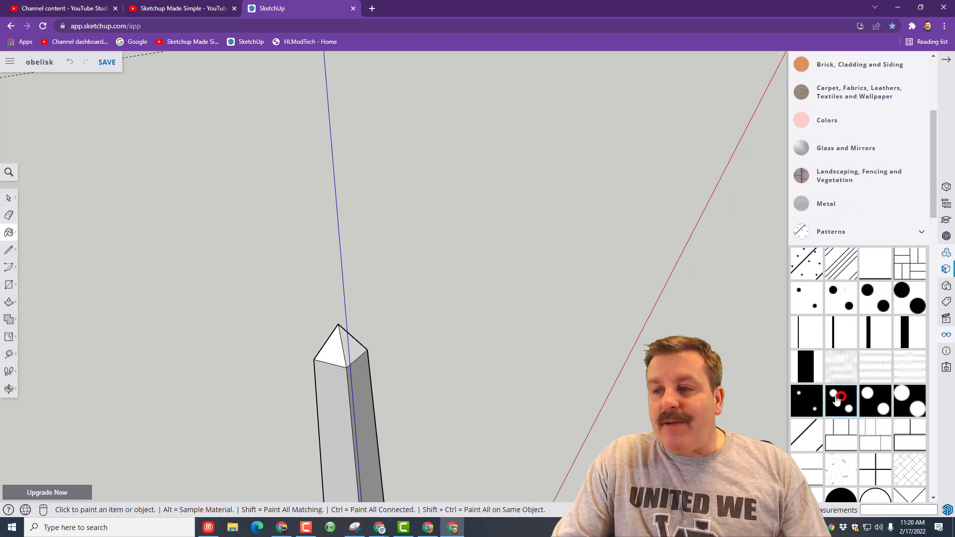
left_click(337, 415)
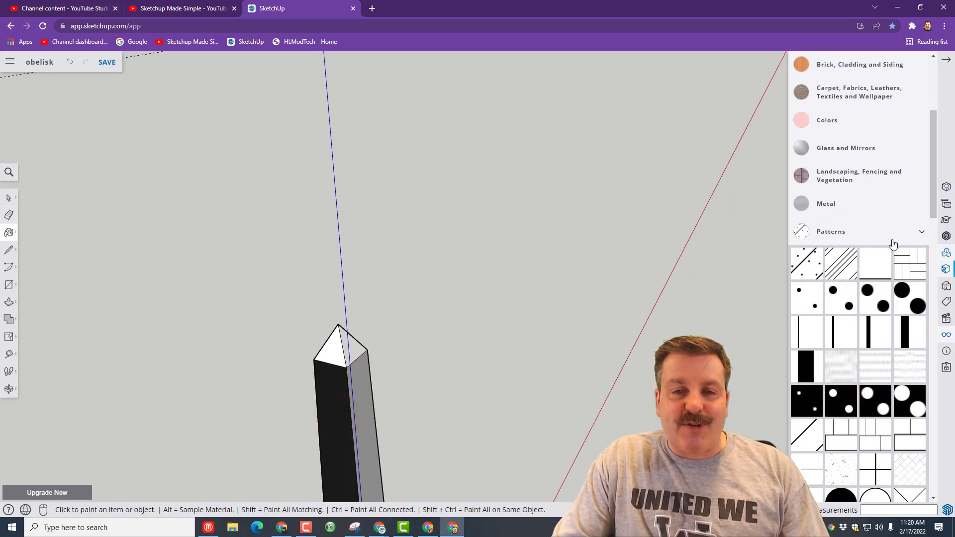
Step: Try the blue translucent material from Glass and Mirrors on the column's front face
left_click(825, 149)
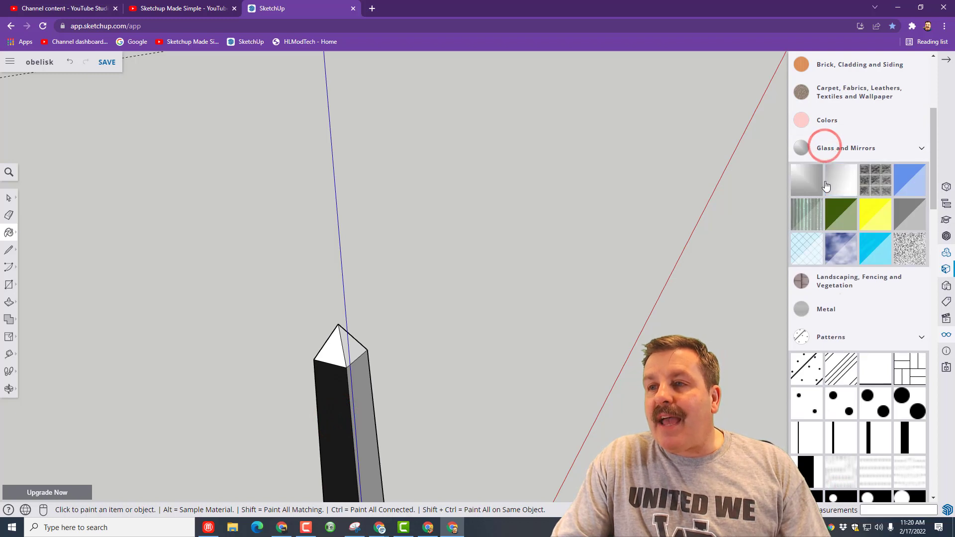
left_click(908, 180)
left_click(346, 403)
Step: Select the entire model and paint all of it with the silver corrugated material from the Metal collection
middle_click_drag(341, 408, 432, 324)
scroll(500, 383, "down", 5)
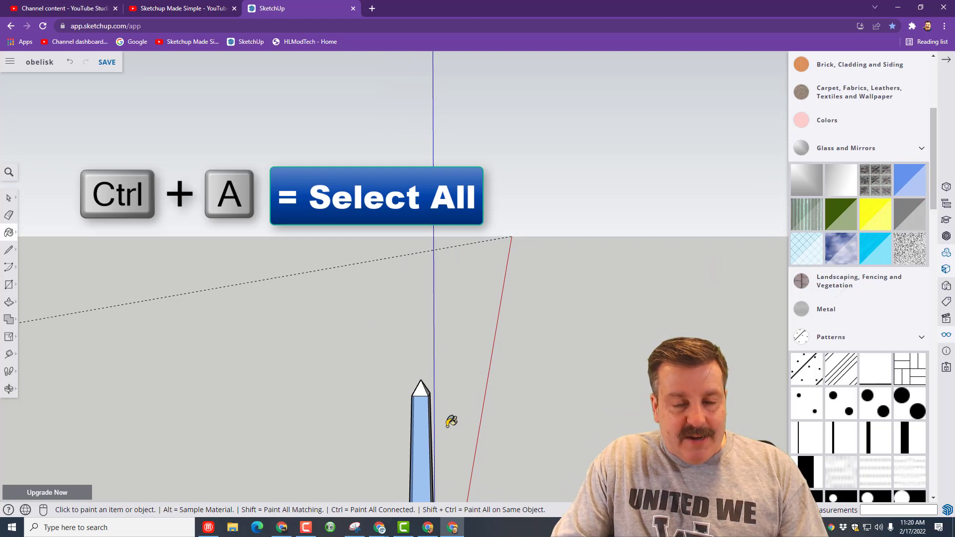
key("ctrl+a")
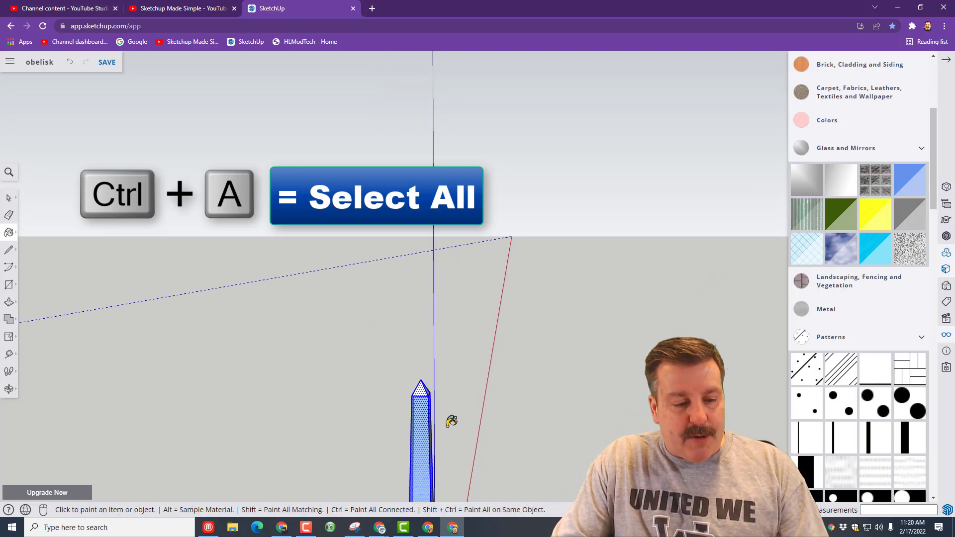
key("shift+z")
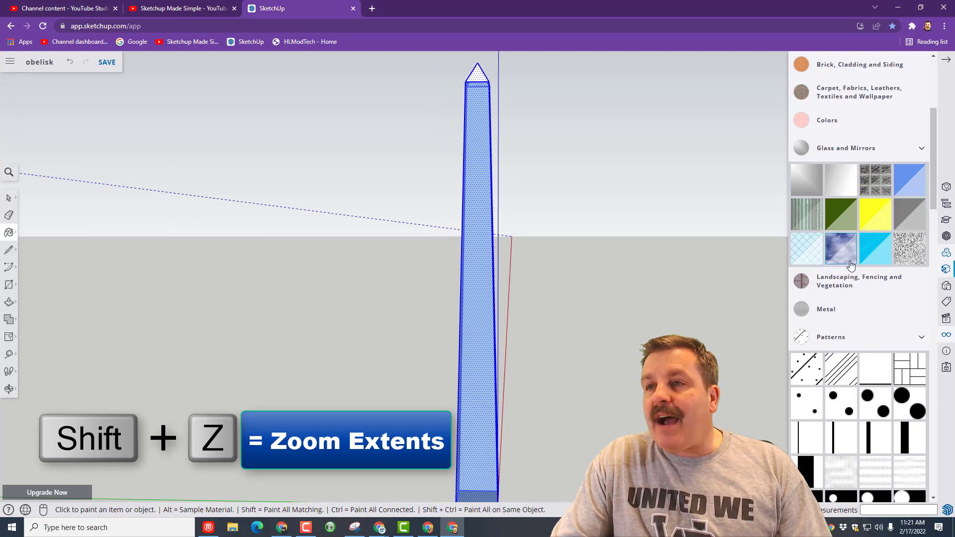
scroll(843, 303, "down", 6)
scroll(875, 223, "up", 3)
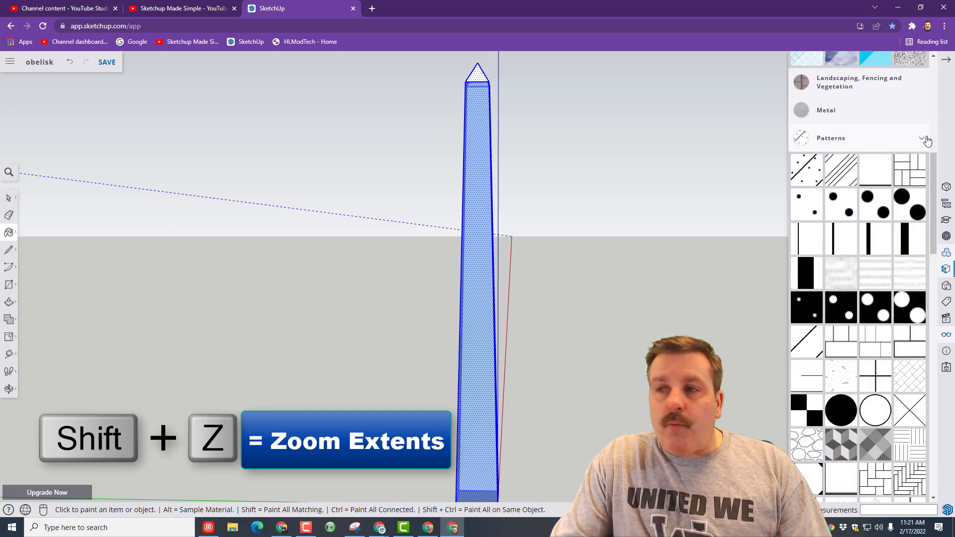
left_click(926, 138)
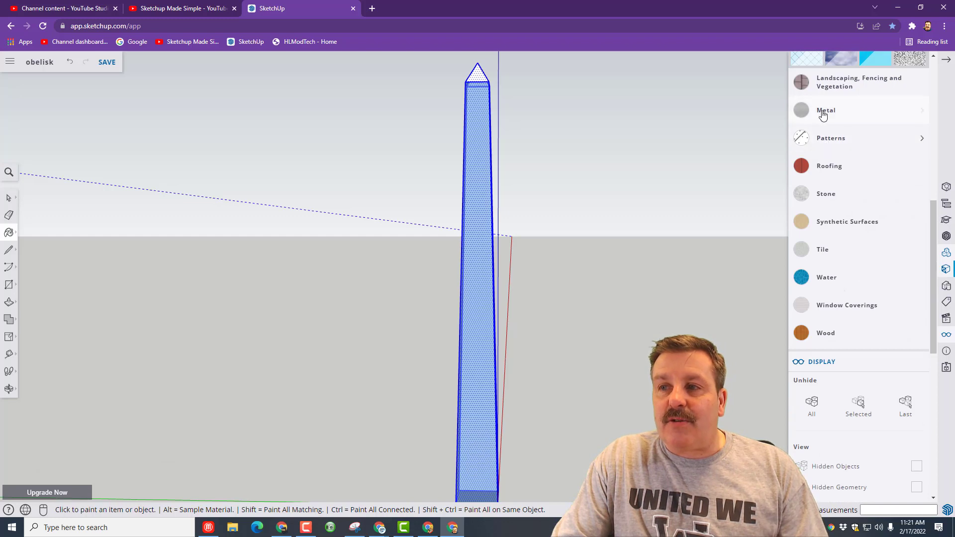
left_click(821, 111)
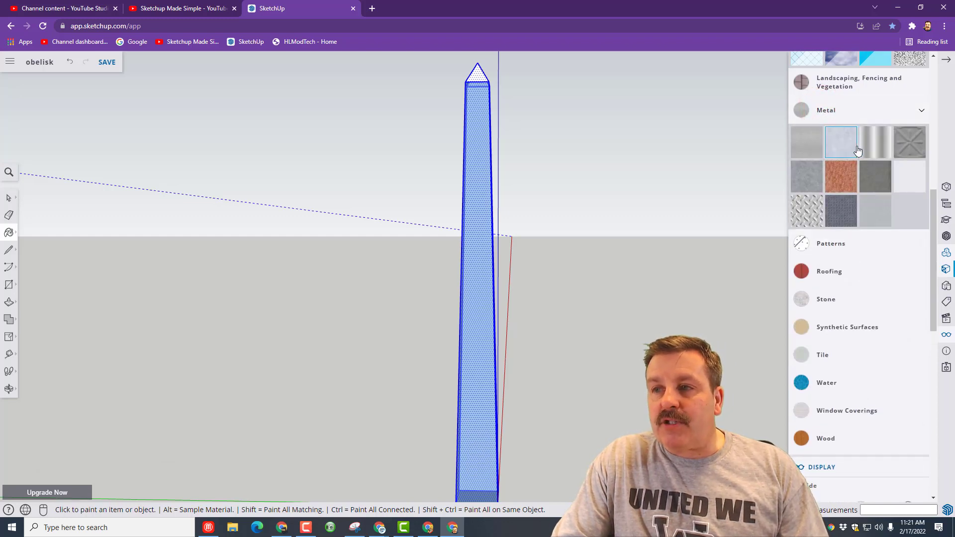
left_click(876, 145)
left_click(487, 279)
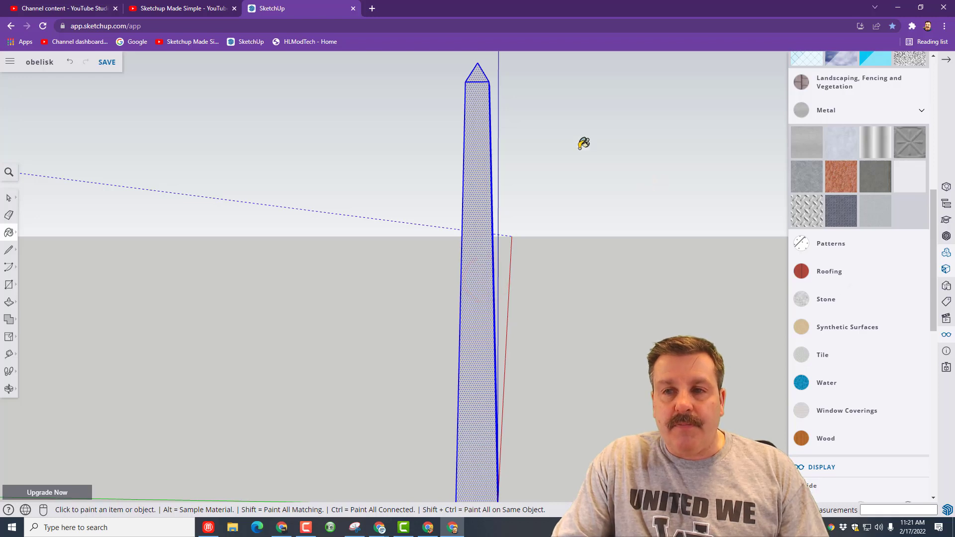
Step: Clear the whole-model selection and paint the front triangular face of the pyramid cap with the rough copper-coloured metal
key("o")
left_click_drag(576, 118, 569, 94)
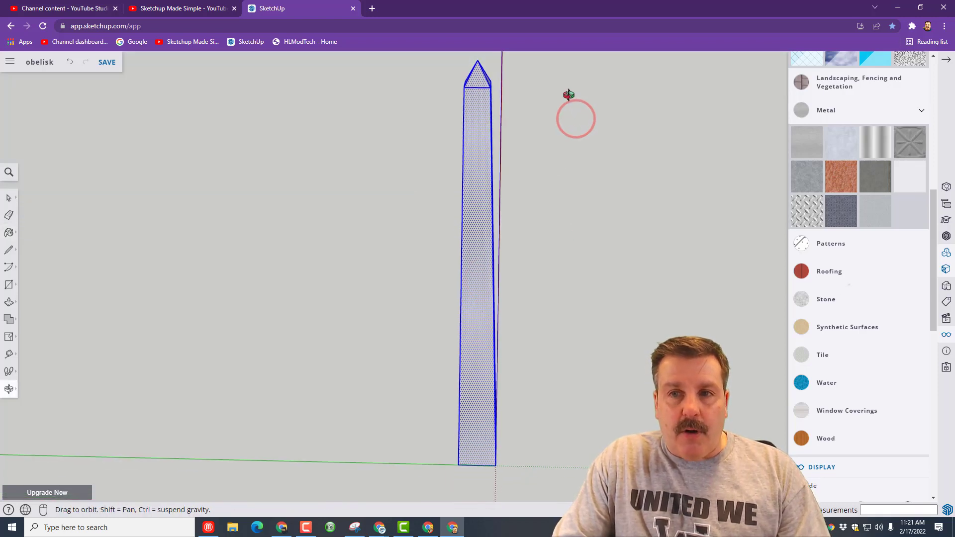
key("space")
left_click(485, 81)
left_click(616, 109)
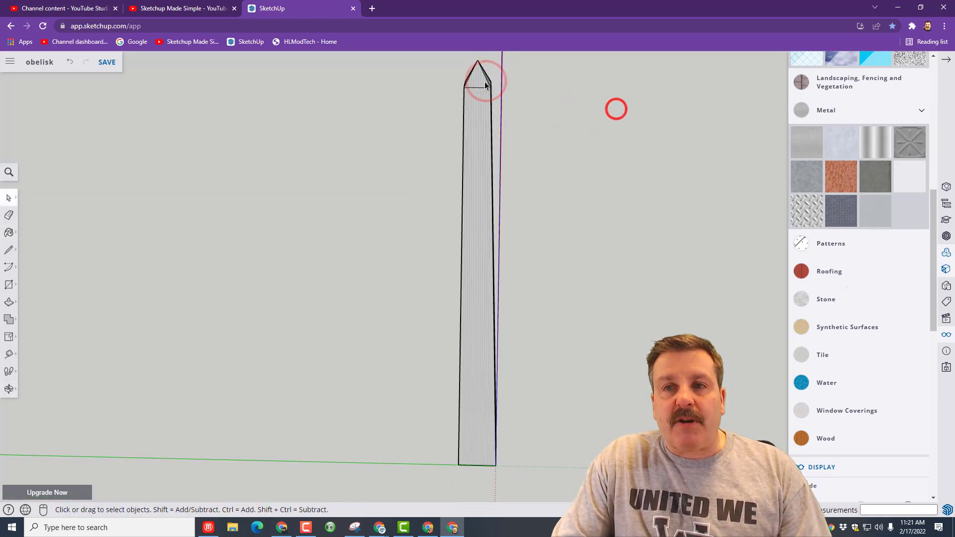
left_click(486, 80)
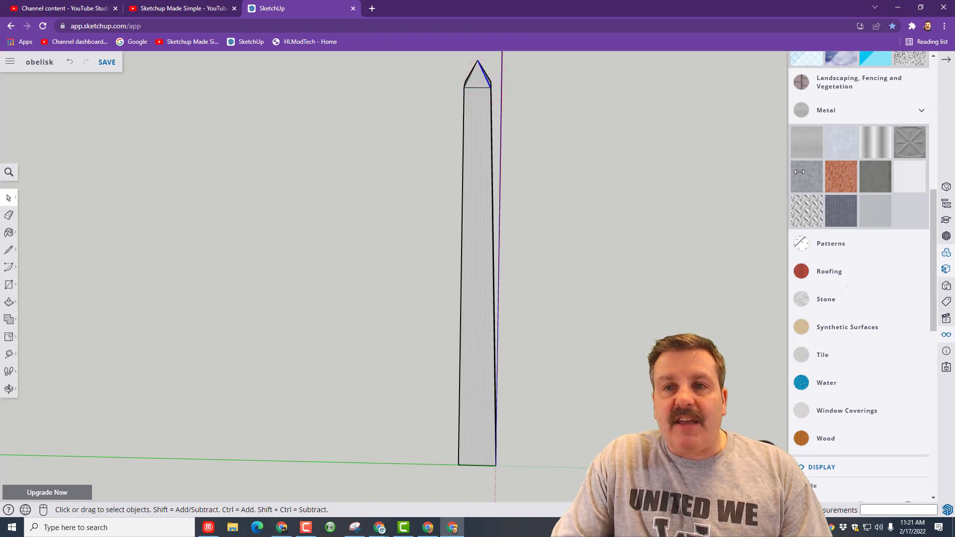
left_click(839, 175)
left_click(478, 78)
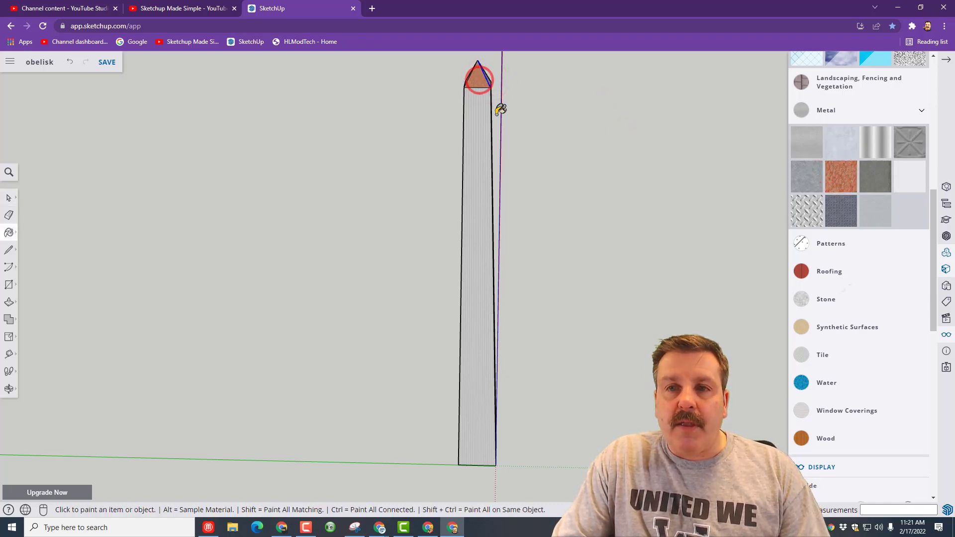
Step: Paint the pyramid cap's remaining triangular faces with the same copper-coloured metal and save the model
key("o")
left_click_drag(528, 100, 565, 98)
left_click(844, 175)
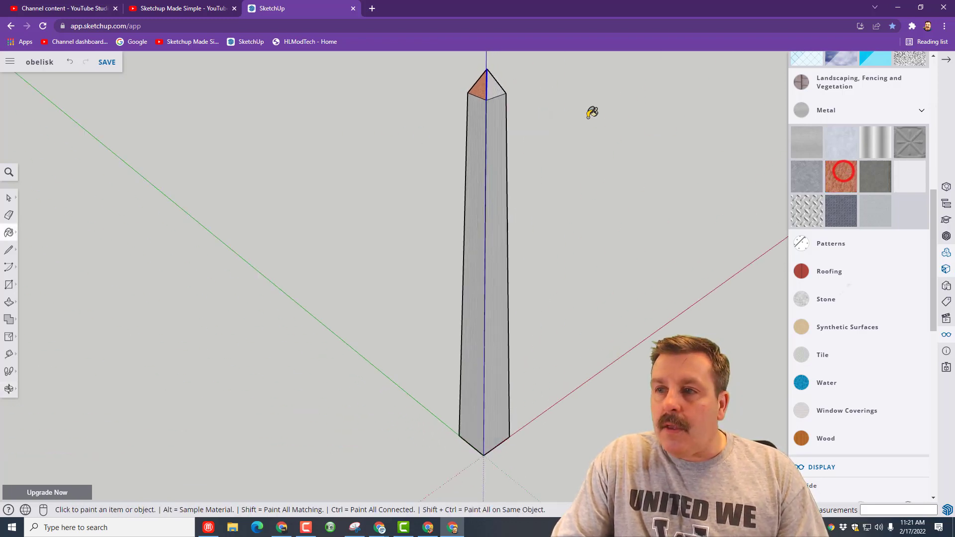
left_click(494, 91)
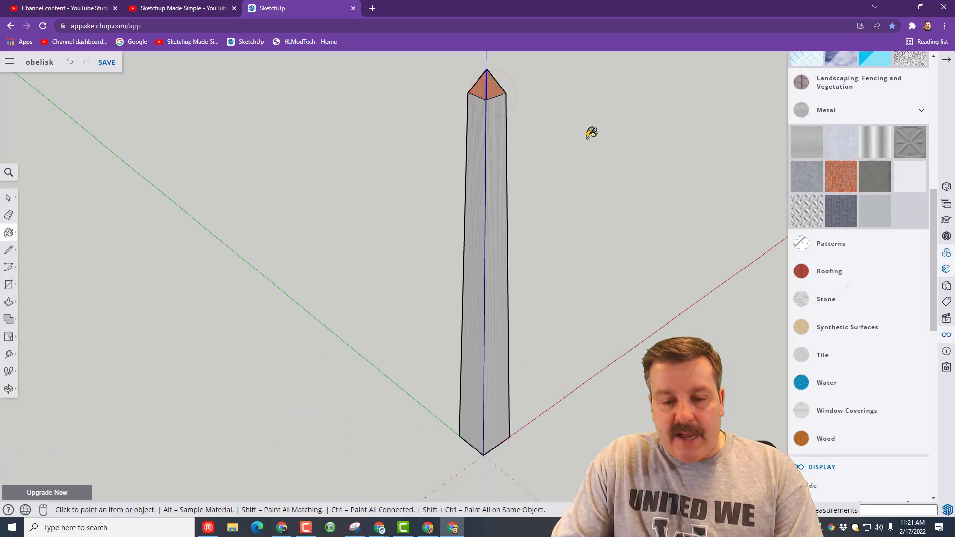
mouse_move(591, 138)
middle_mouse_down()
mouse_move(267, 161)
mouse_move(100, 160)
middle_mouse_up()
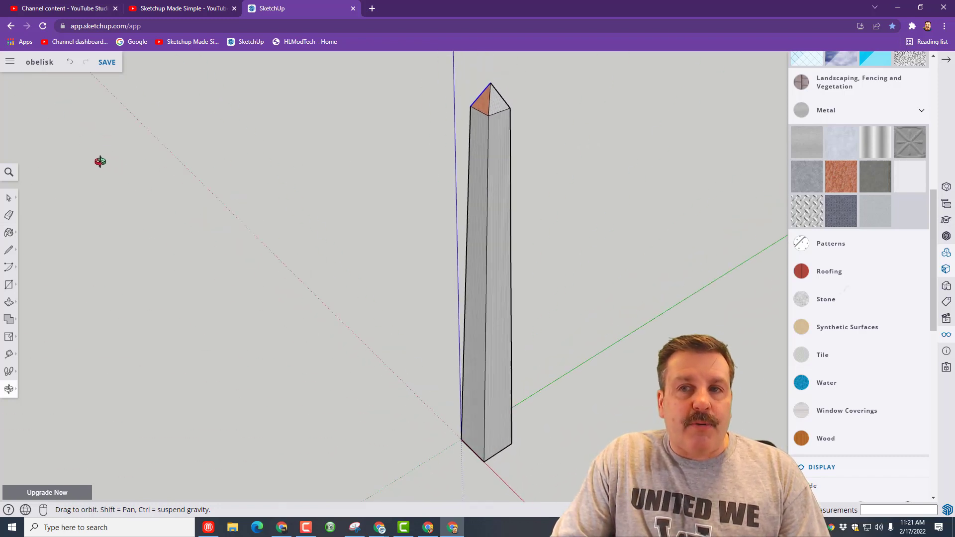
left_click(501, 98)
mouse_move(614, 106)
middle_mouse_down()
mouse_move(586, 140)
mouse_move(301, 139)
mouse_move(503, 110)
middle_mouse_up()
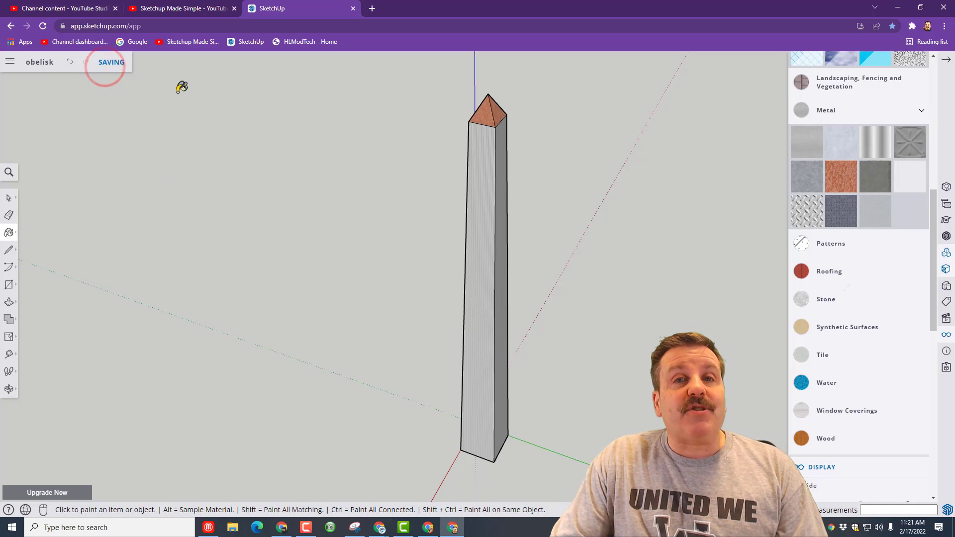
Step: Collapse the material settings and examine the finished obelisk from a higher viewpoint
left_click(947, 58)
key("o")
mouse_move(386, 281)
left_mouse_down()
mouse_move(663, 212)
mouse_move(353, 177)
mouse_move(356, 198)
left_mouse_up()
key("b")
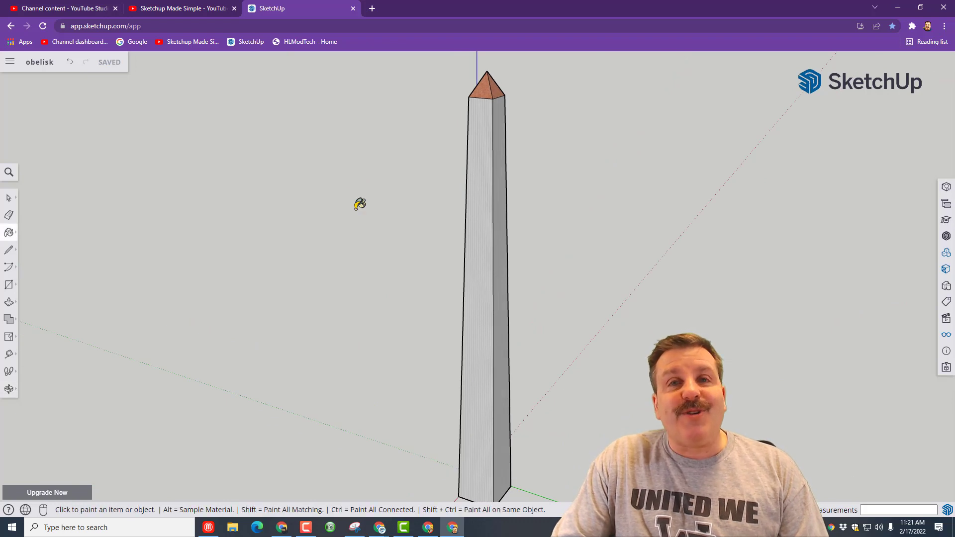